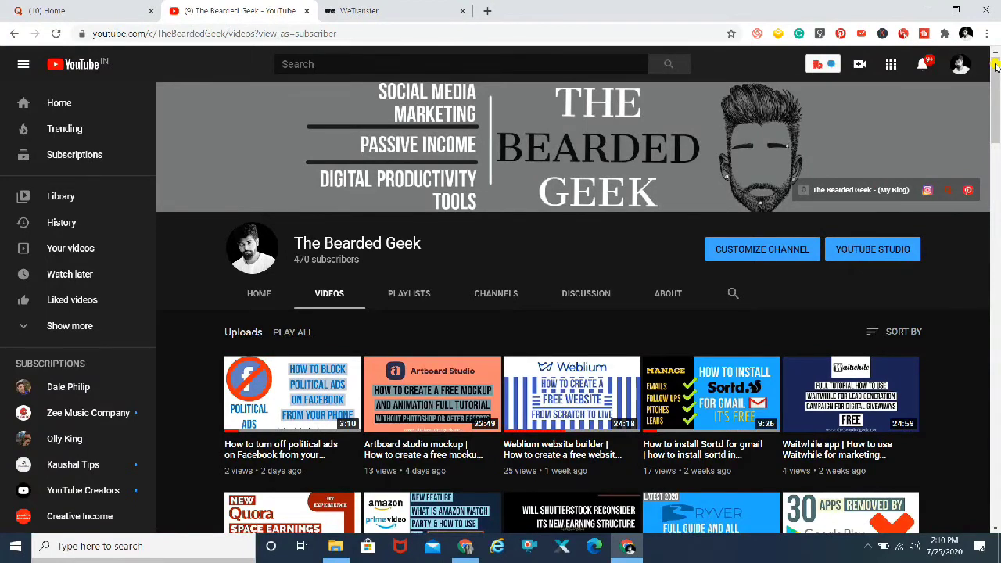
Step: Look through the uploaded videos on The Bearded Geek YouTube channel
drag(996, 67, 998, 204)
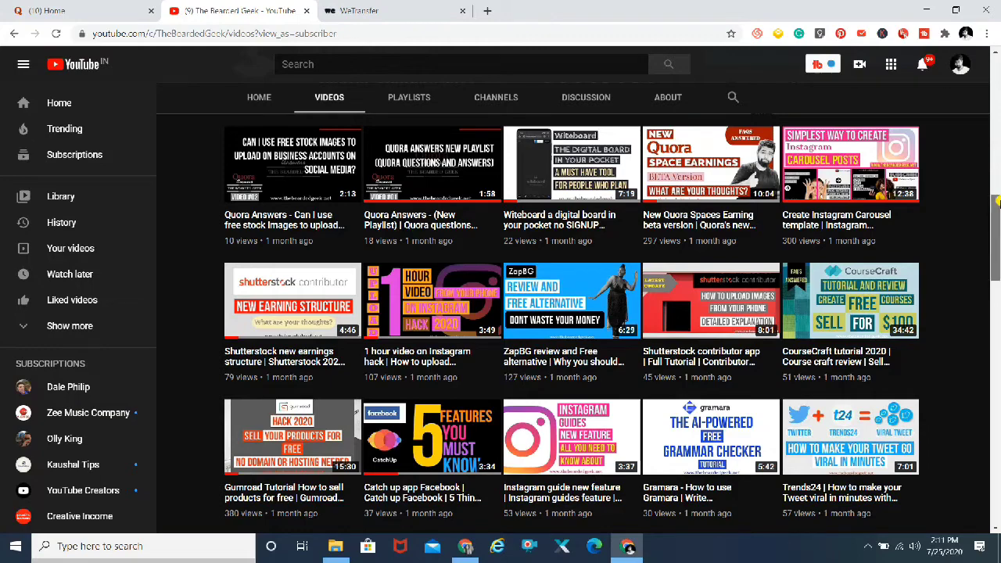
drag(998, 202, 999, 68)
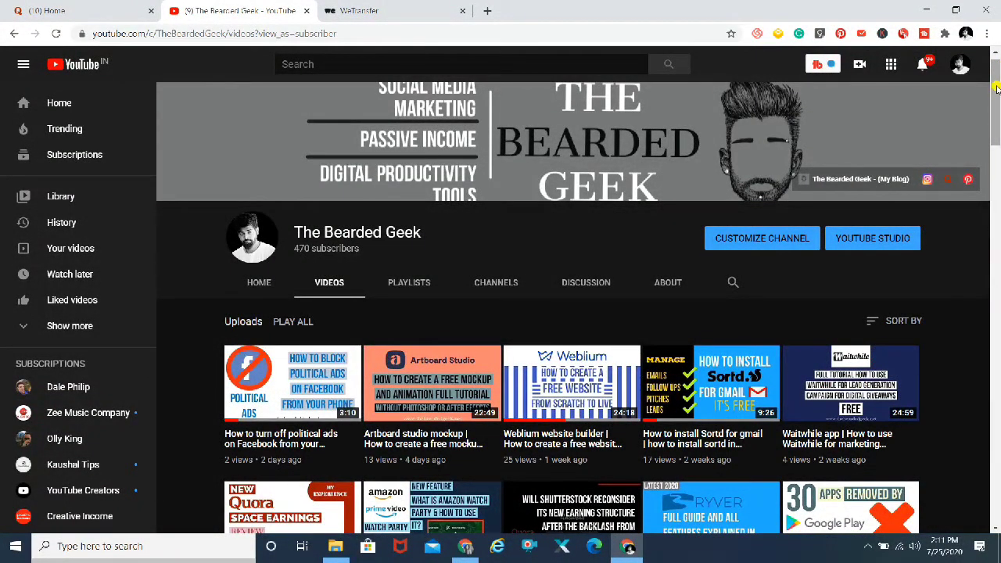
drag(997, 88, 996, 68)
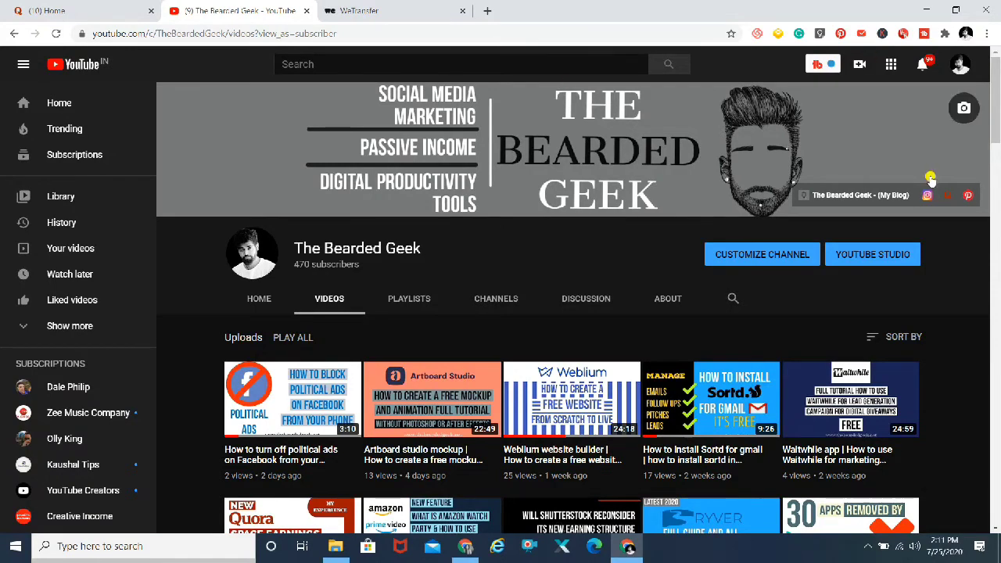
Step: Switch to Quora and open the Digital Productivity Web space
click(86, 6)
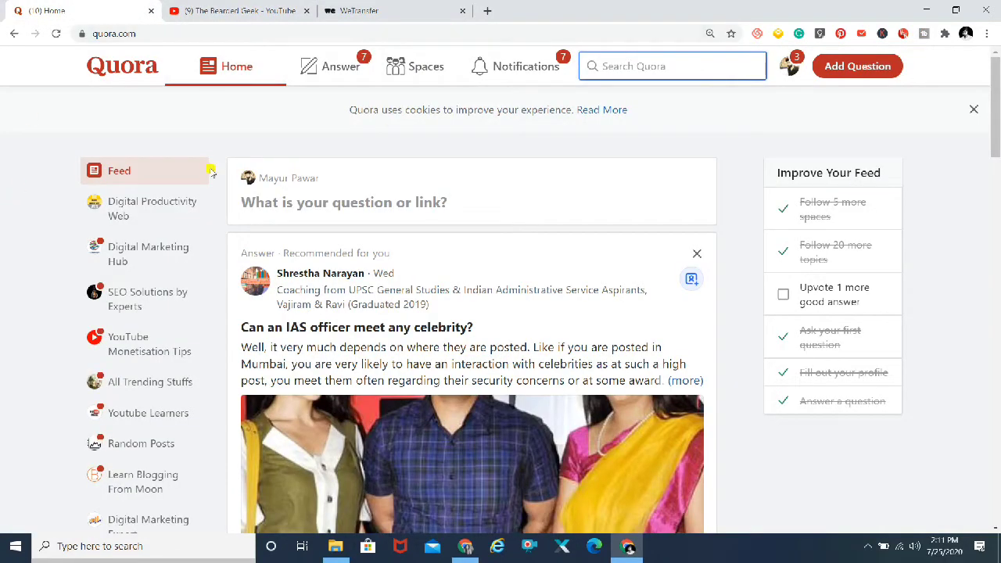
click(24, 253)
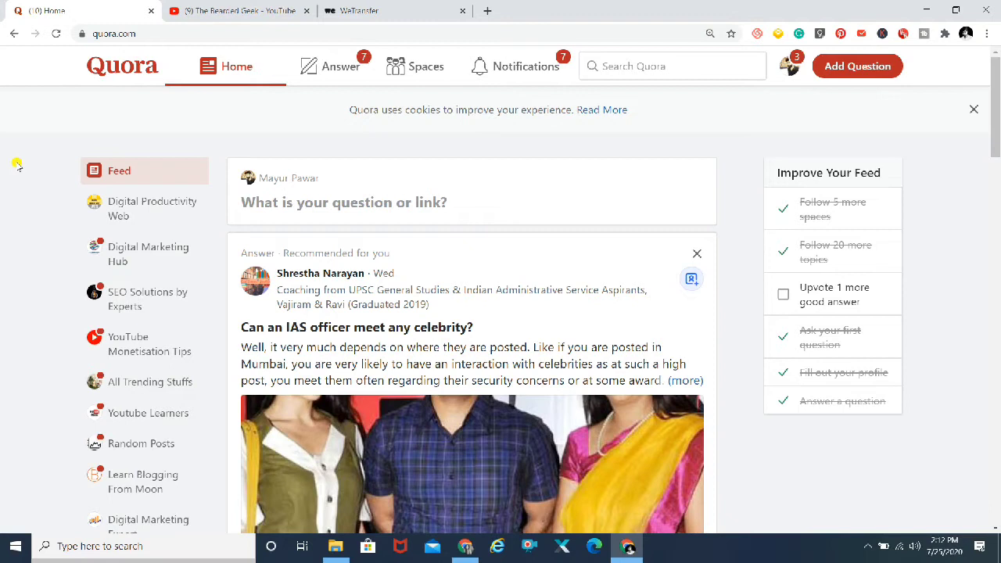
click(141, 209)
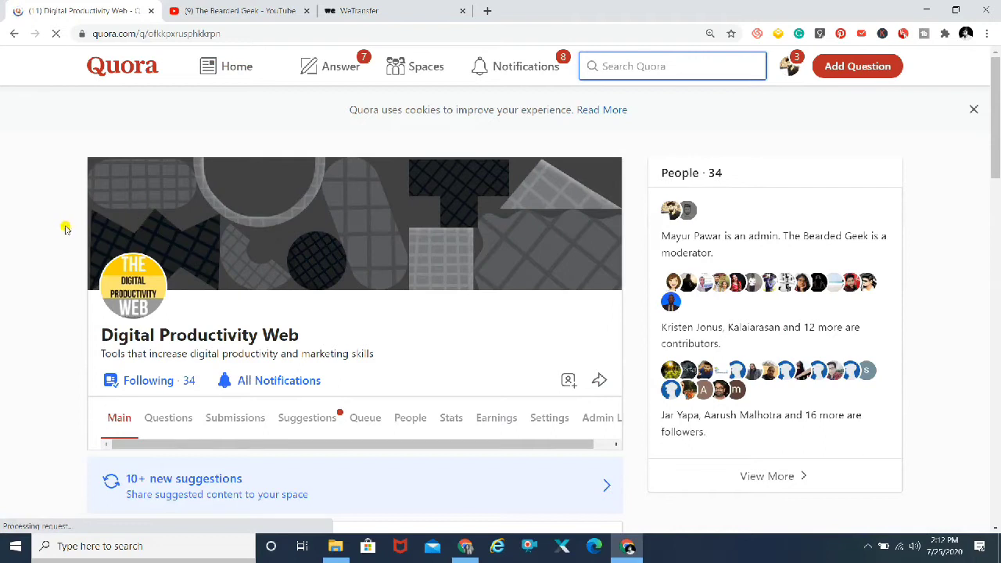
Step: Look over the main page of the Digital Productivity Web space, including its header, sections and pinned post
scroll(63, 228, down, 1)
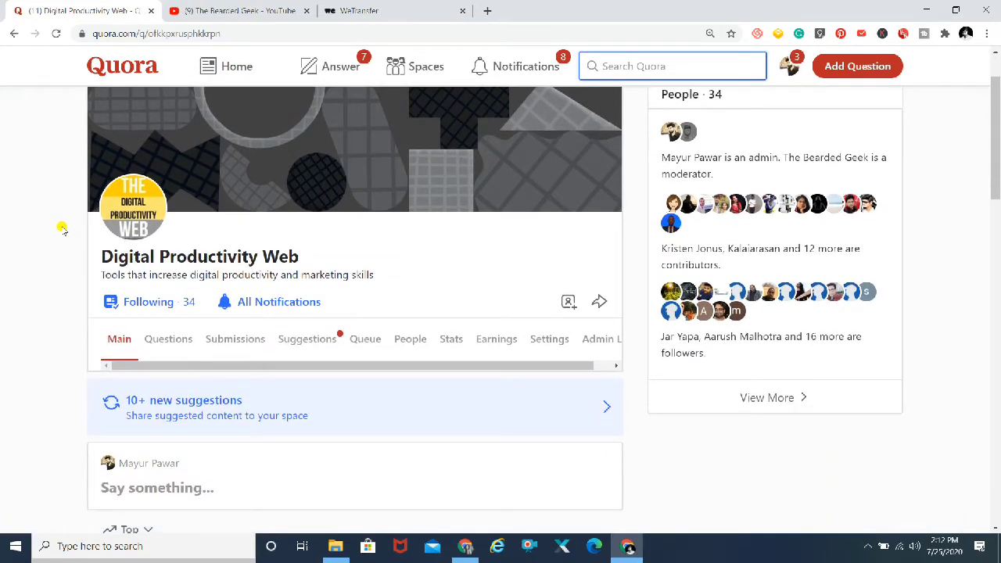
scroll(62, 228, down, 1)
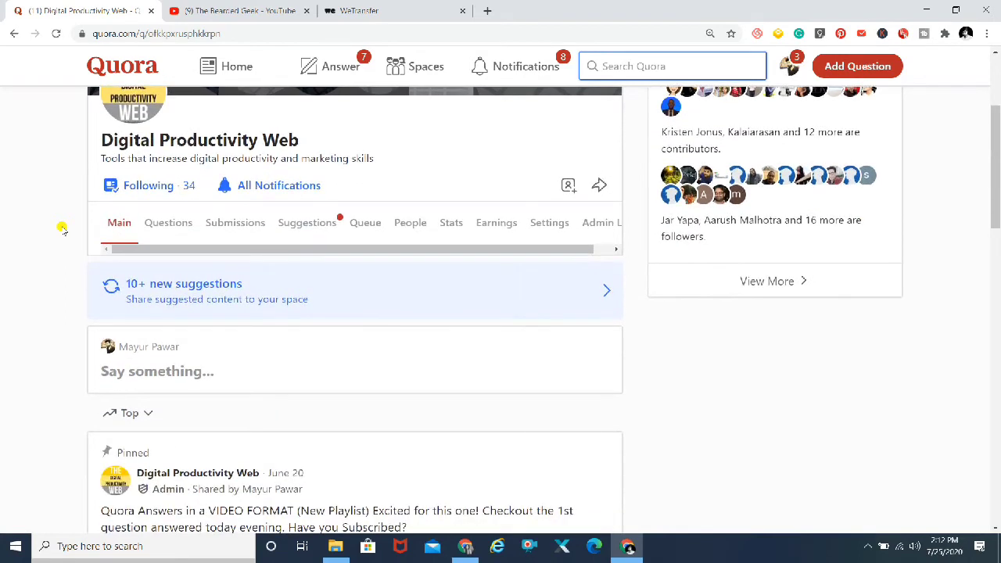
scroll(63, 229, up, 1)
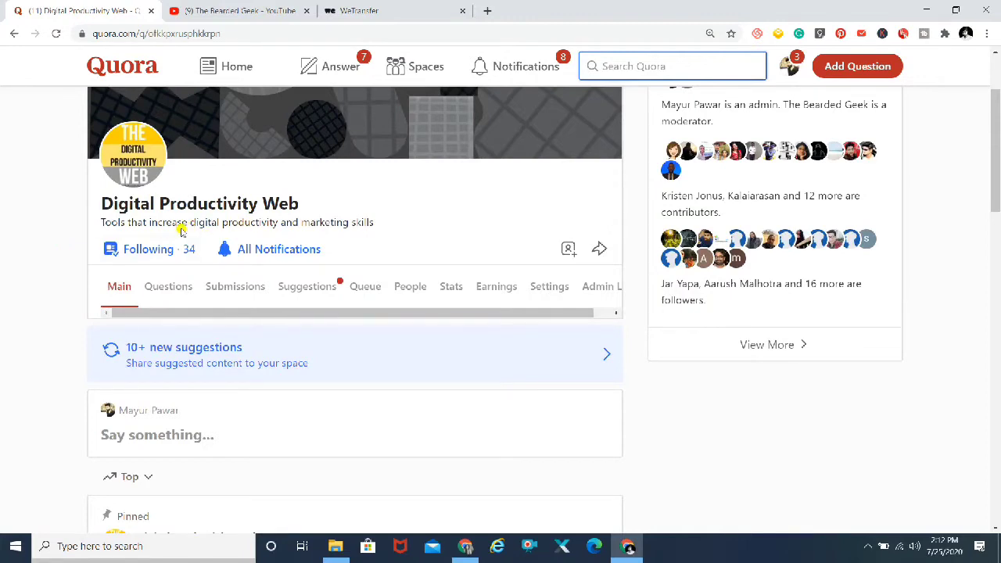
scroll(43, 270, down, 2)
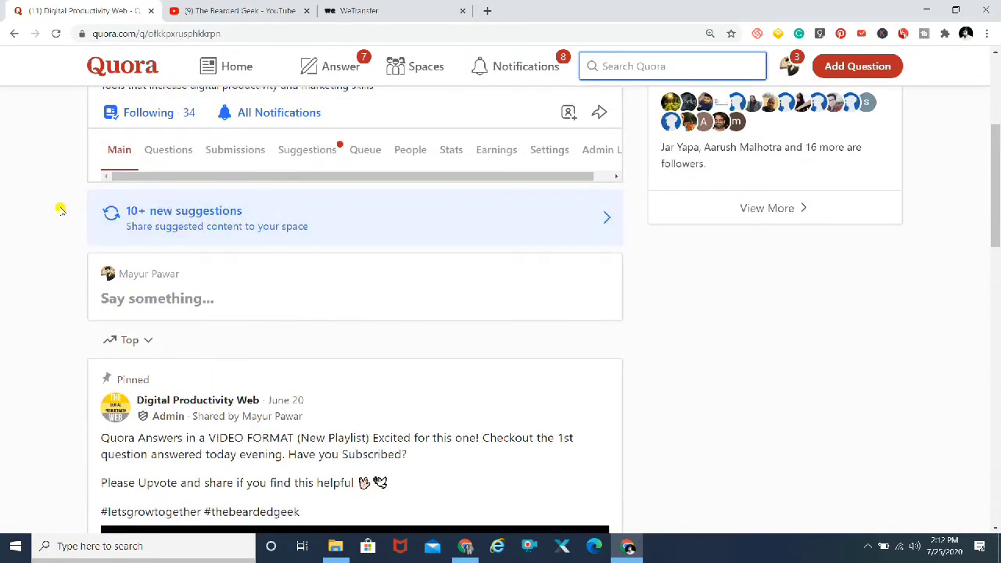
scroll(67, 201, up, 3)
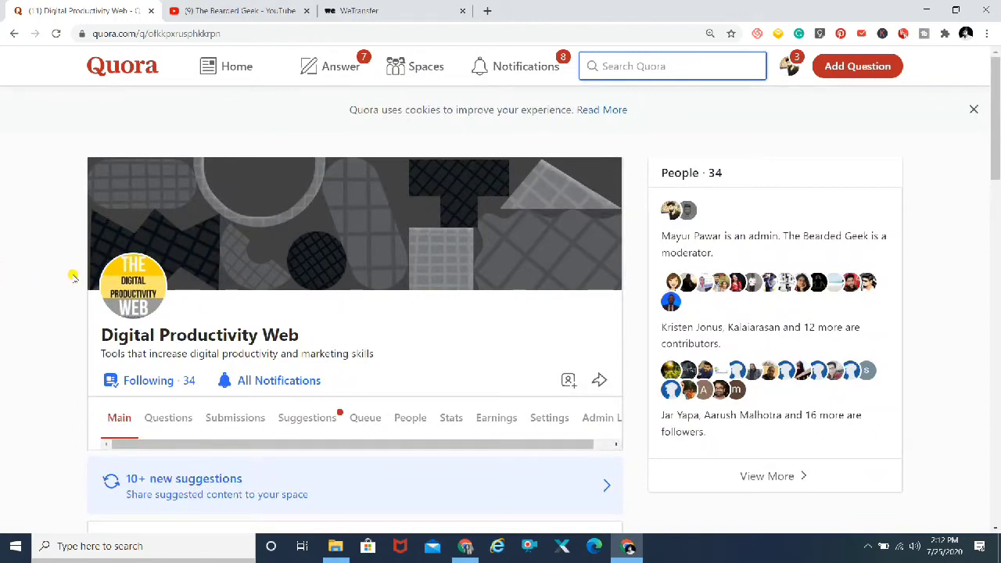
scroll(72, 276, down, 2)
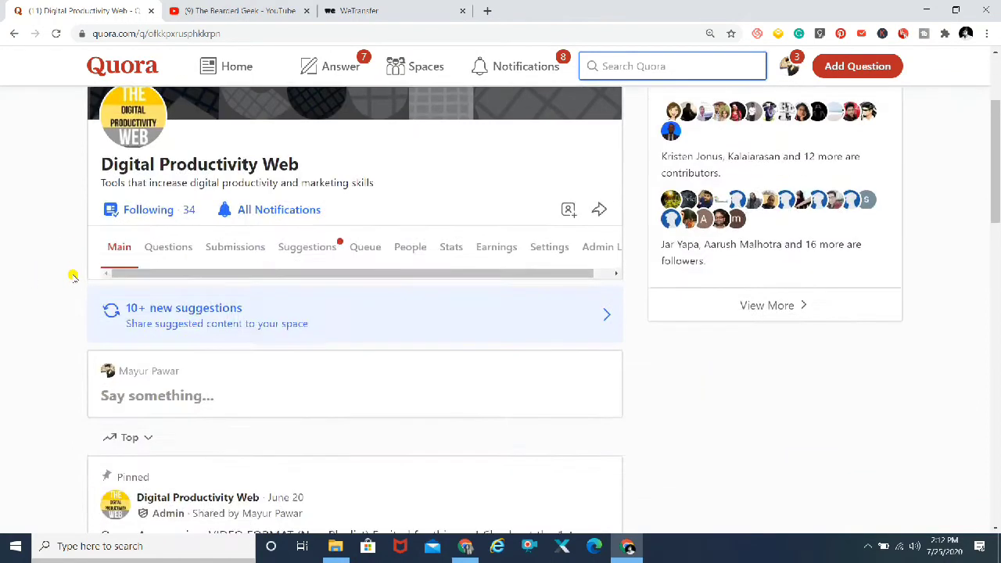
Step: Open the space's People page and examine the Admins, Moderators and Contributors roles with their permissions
click(412, 247)
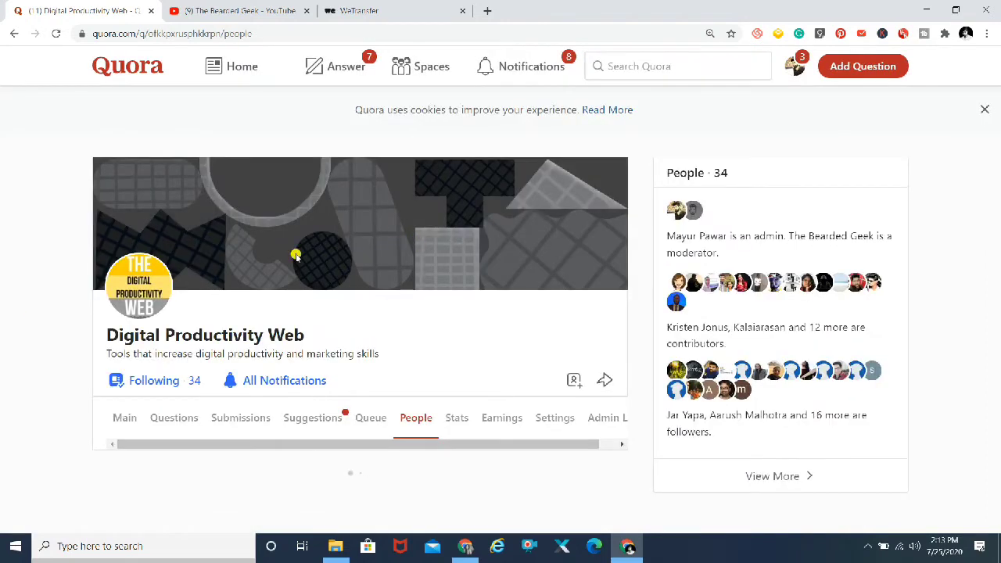
scroll(68, 316, down, 3)
scroll(67, 316, down, 3)
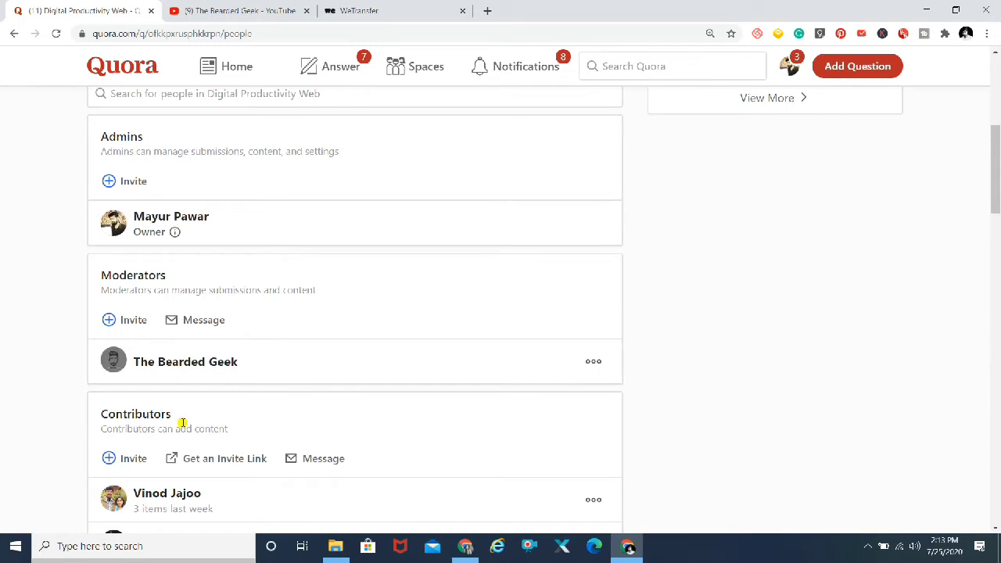
scroll(15, 389, down, 2)
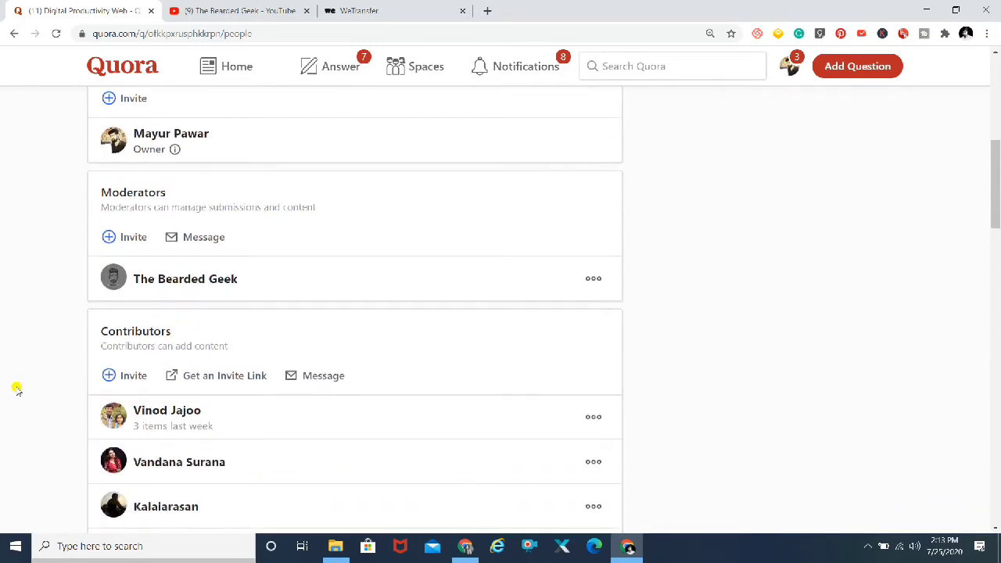
scroll(15, 389, up, 2)
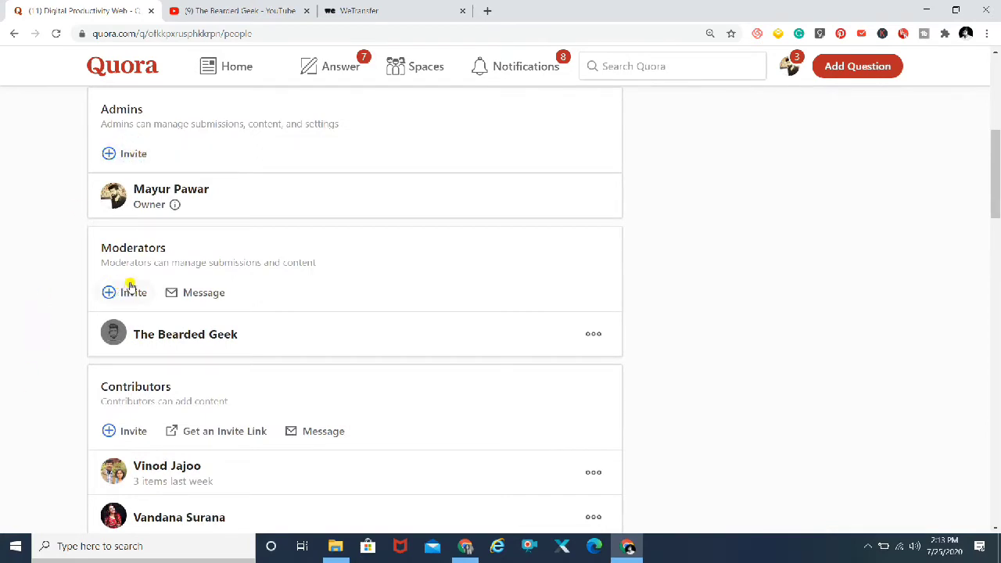
scroll(81, 354, down, 2)
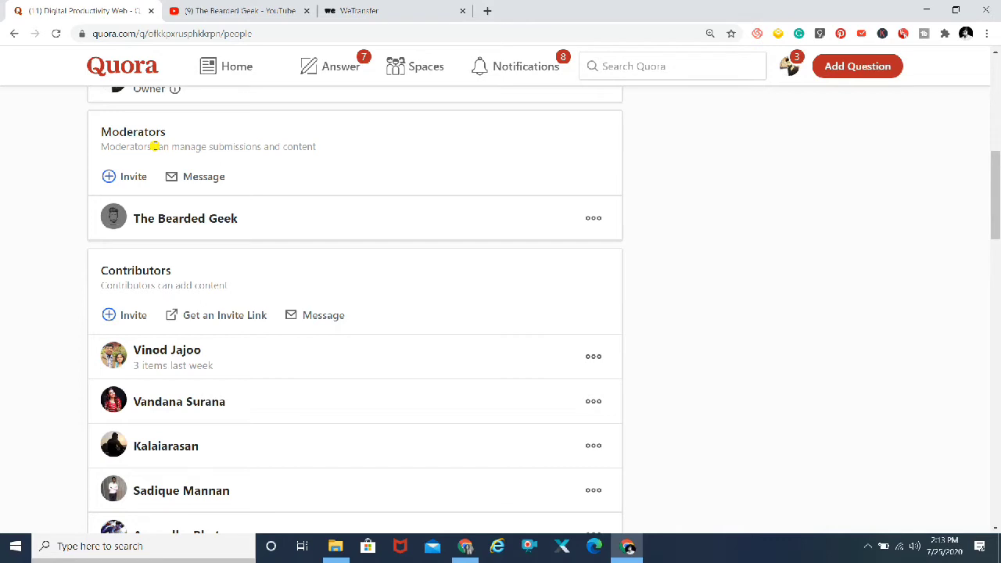
scroll(65, 159, up, 6)
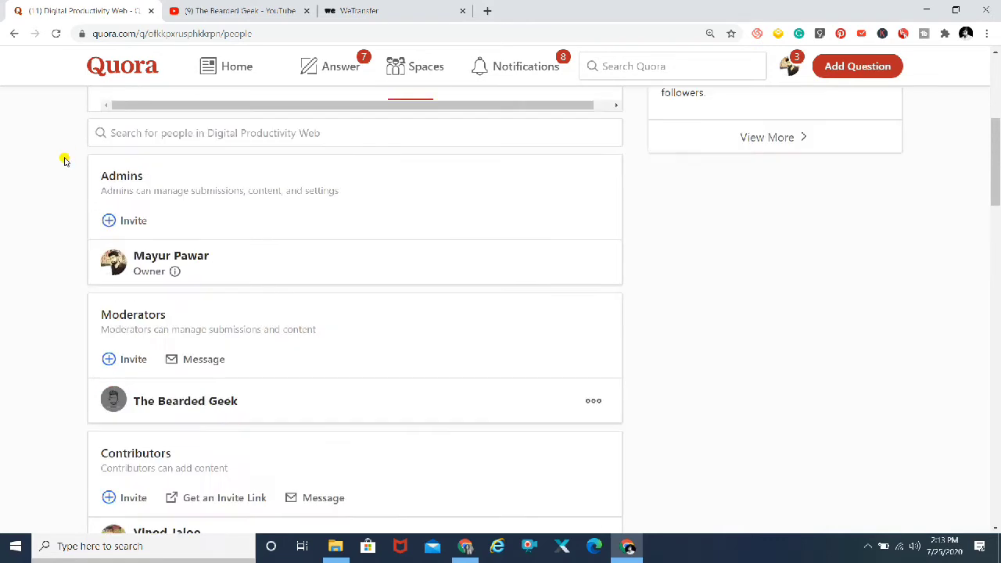
scroll(65, 160, down, 2)
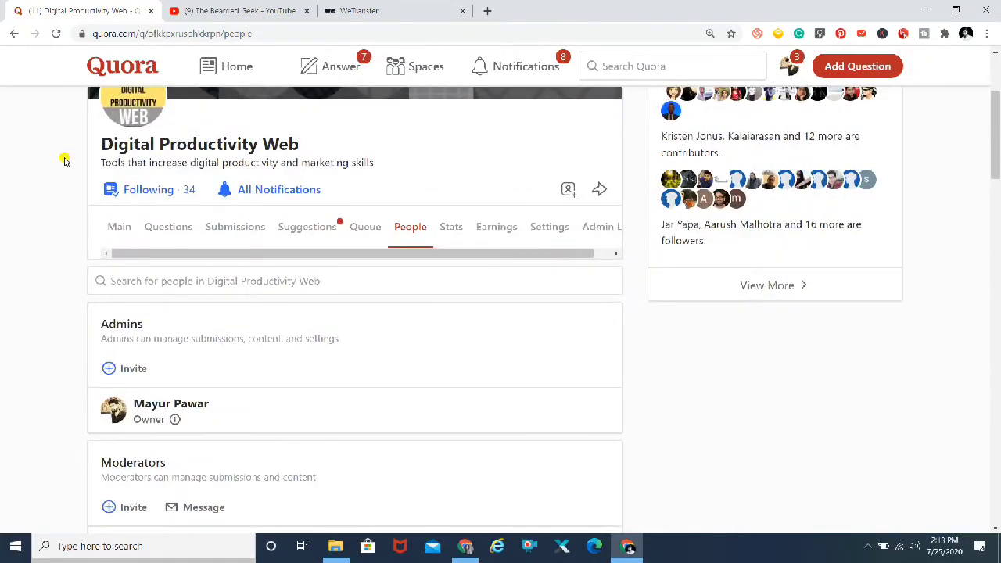
scroll(65, 160, down, 3)
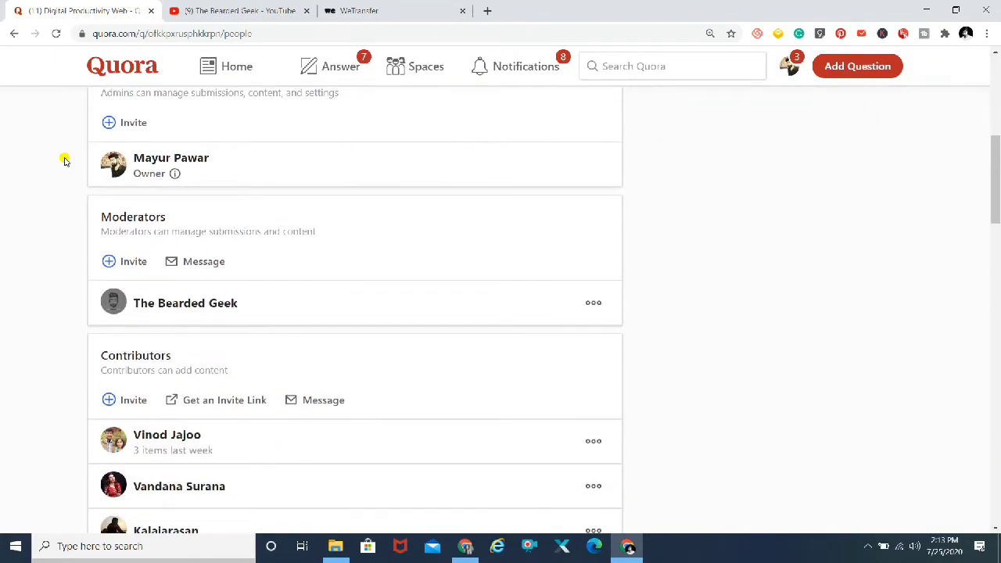
scroll(65, 159, down, 1)
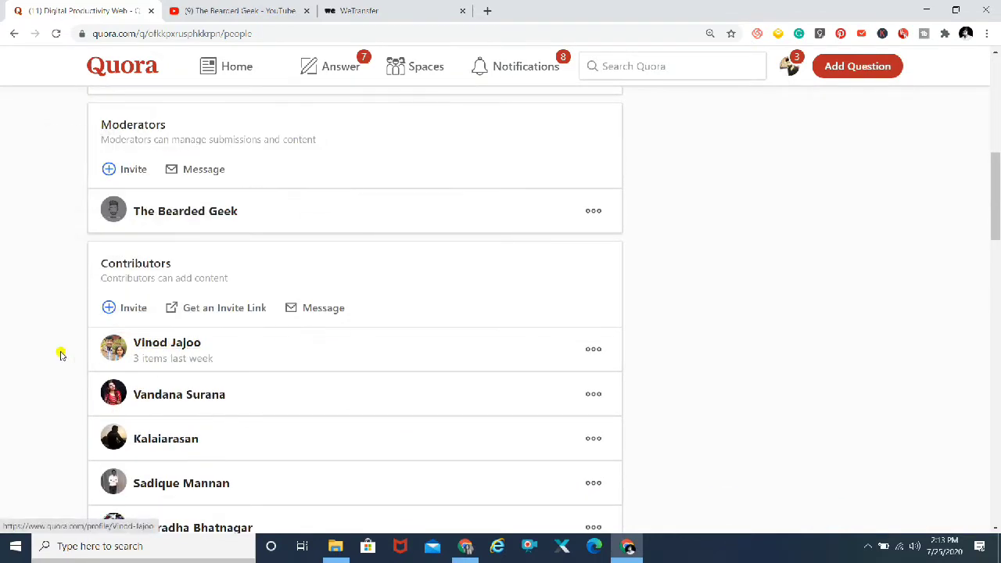
scroll(61, 354, up, 1)
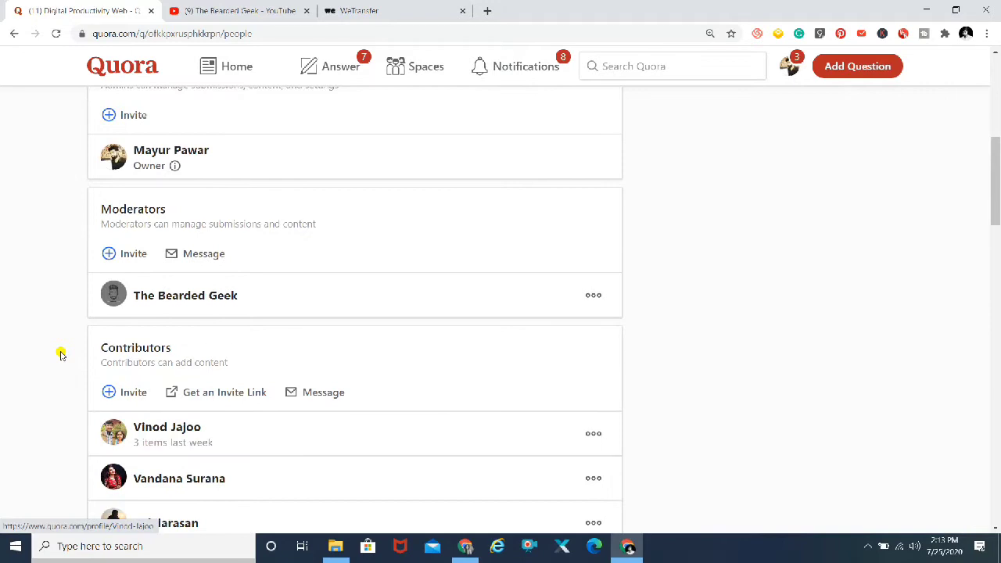
scroll(61, 354, up, 5)
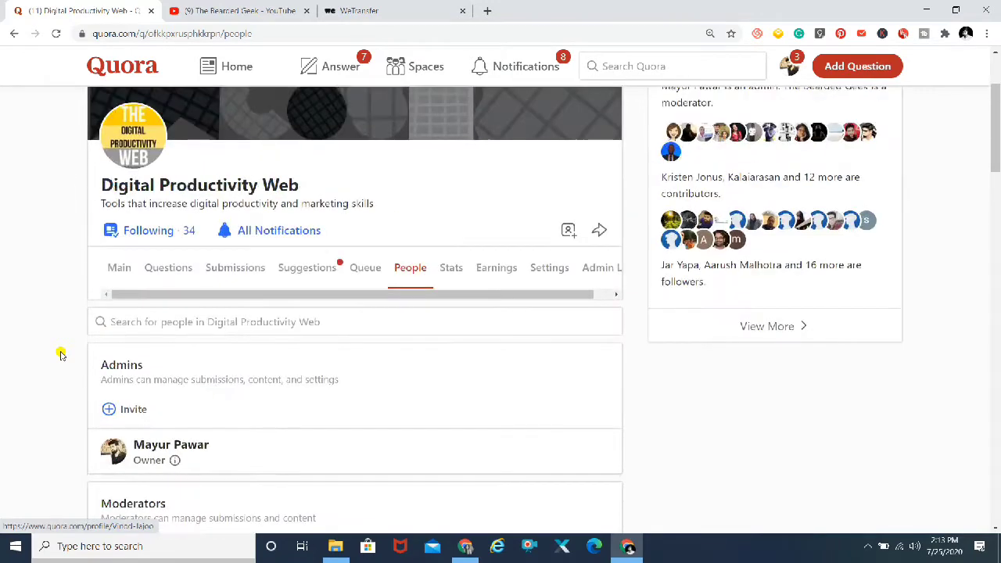
scroll(61, 354, down, 2)
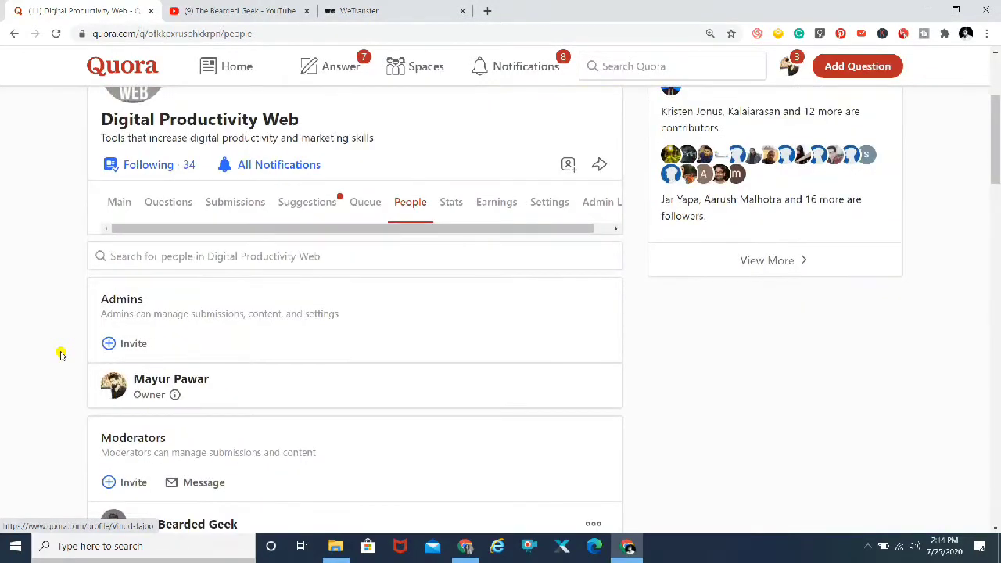
scroll(61, 355, down, 2)
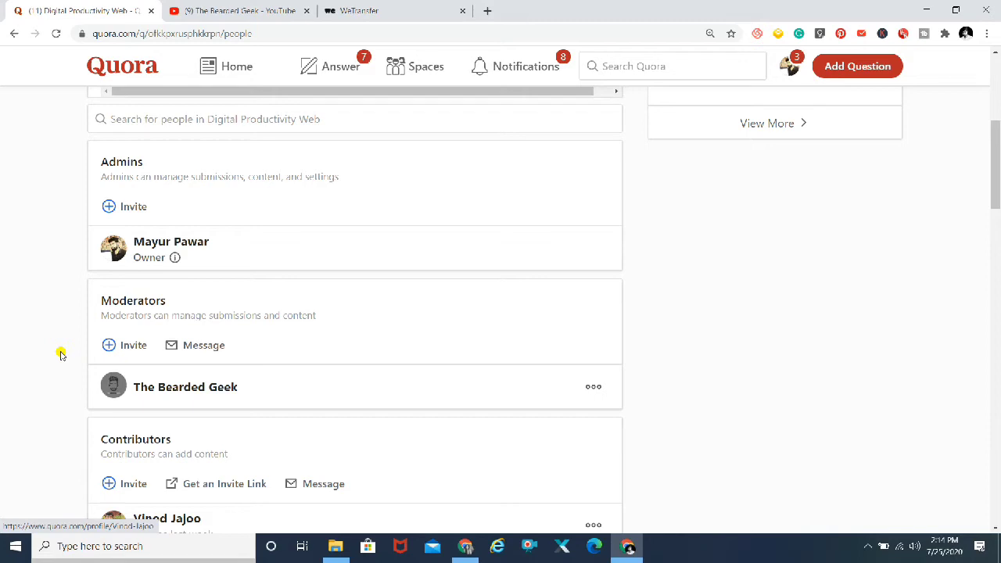
Step: Review the full list of people under Contributors in the space
scroll(61, 355, down, 2)
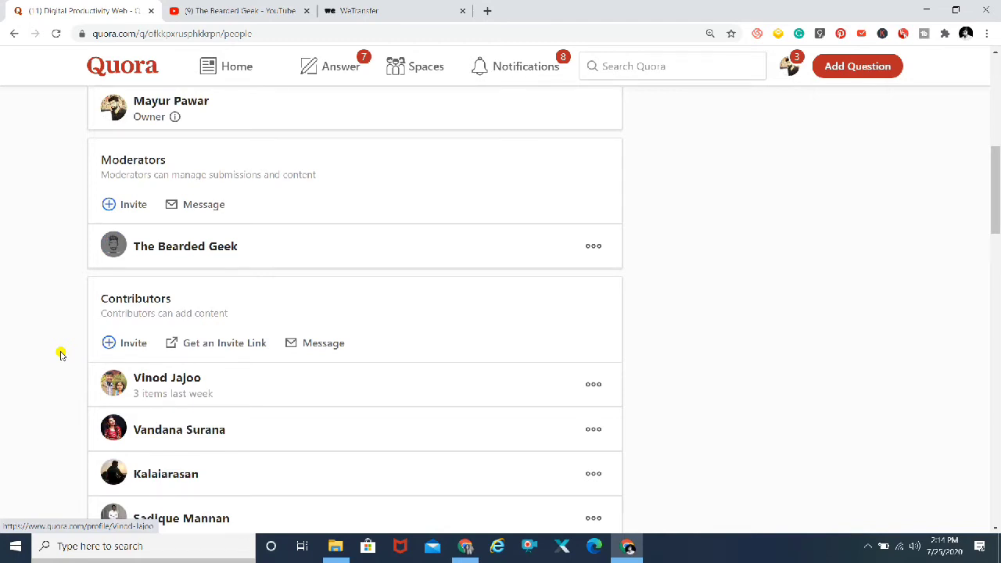
scroll(61, 354, down, 1)
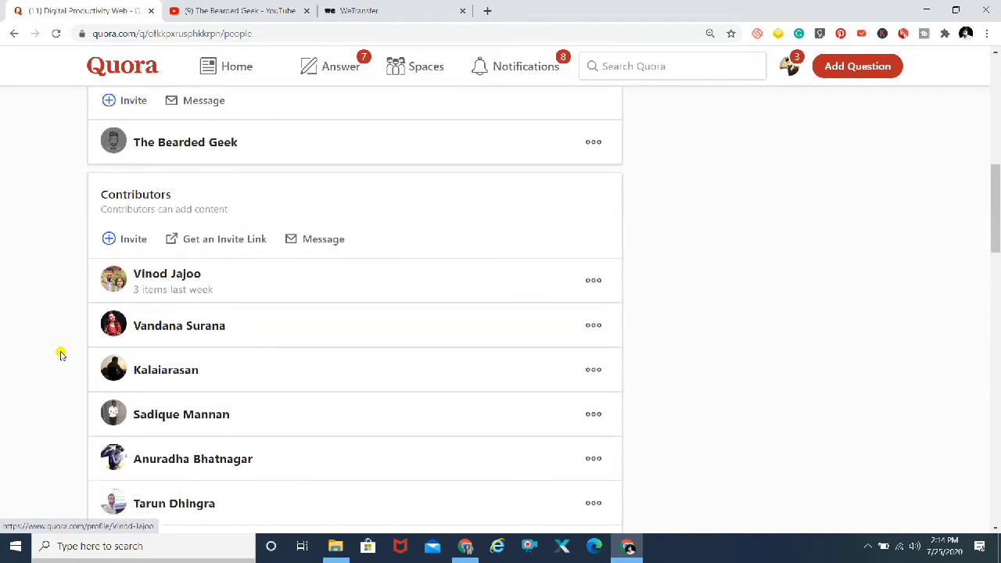
scroll(61, 354, down, 1)
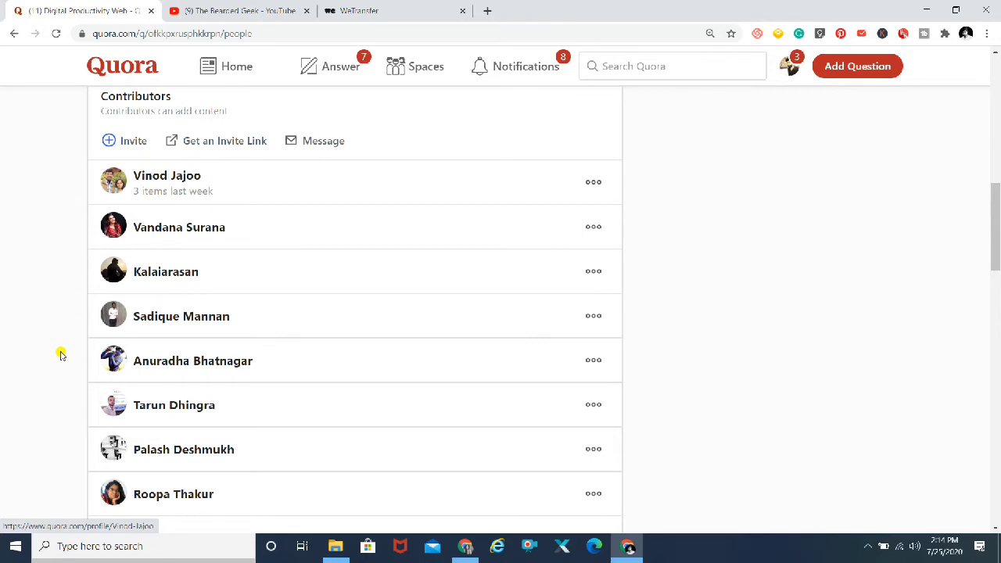
scroll(61, 354, down, 1)
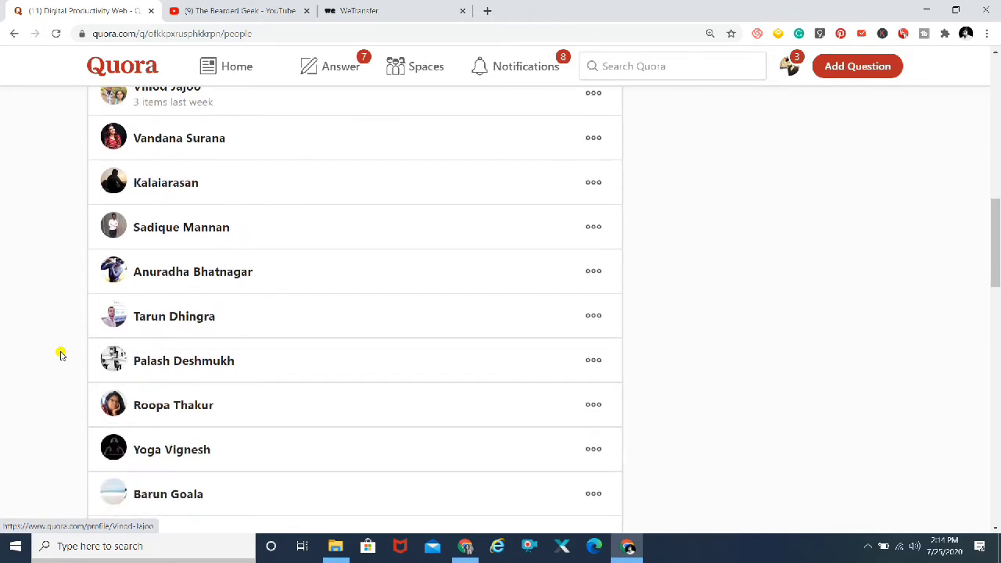
scroll(62, 354, down, 1)
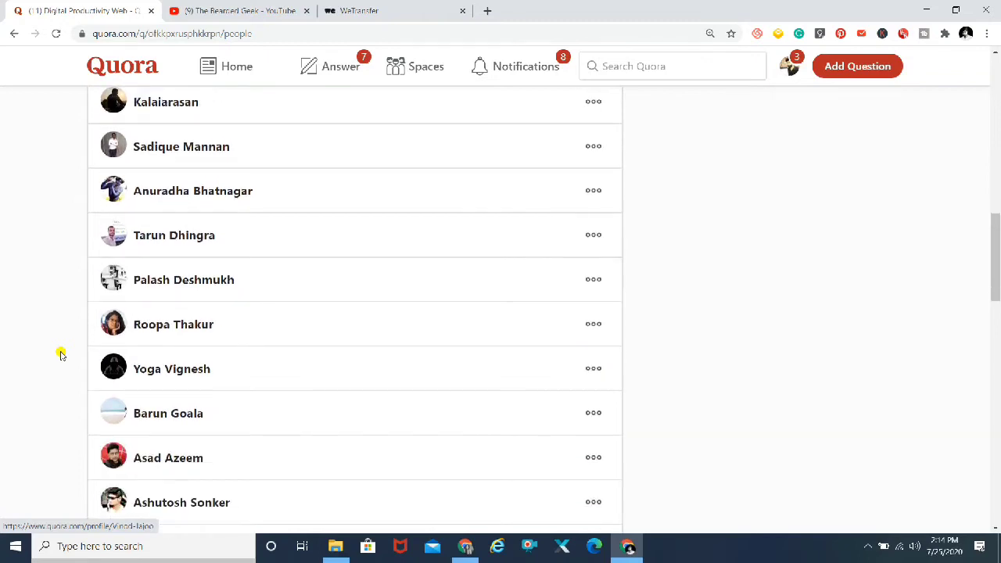
scroll(62, 354, down, 1)
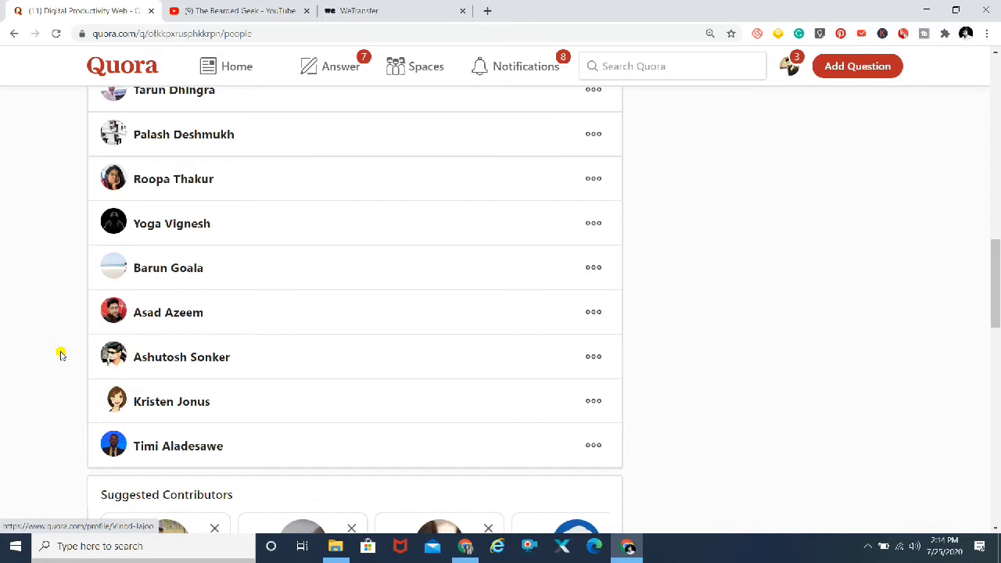
scroll(62, 354, up, 5)
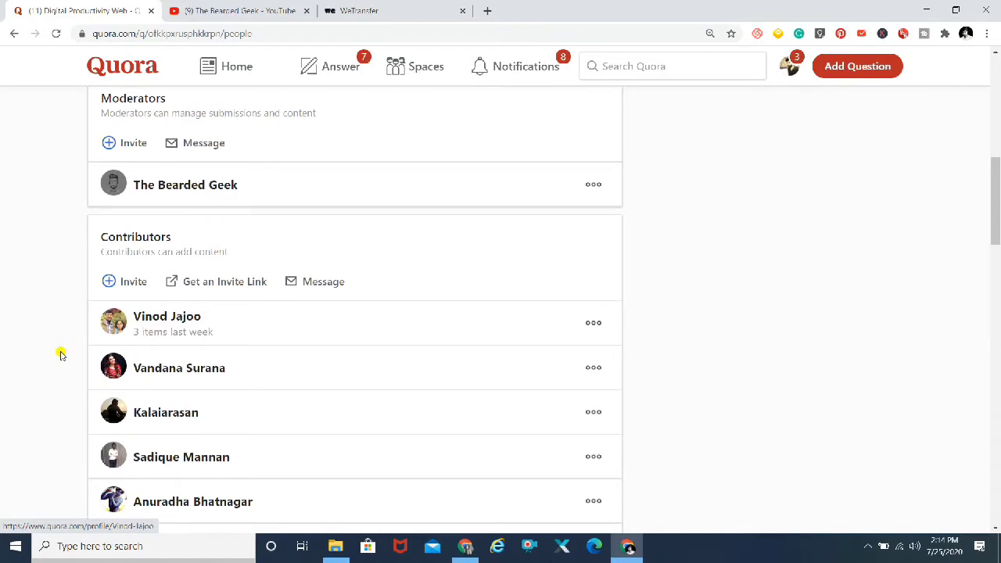
scroll(62, 354, down, 5)
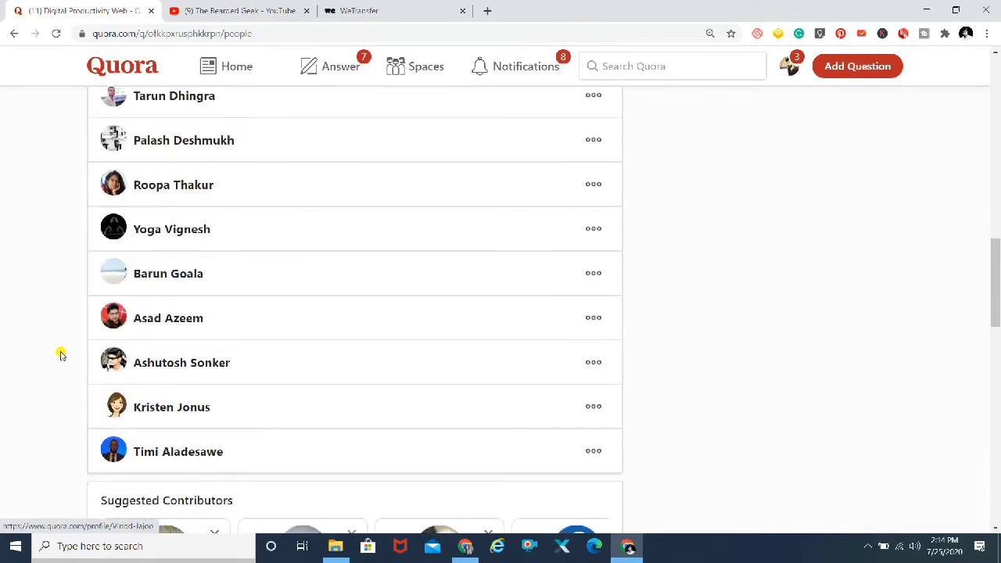
Step: Look through the Suggested Contributors and Followers sections of the People page
scroll(61, 355, down, 6)
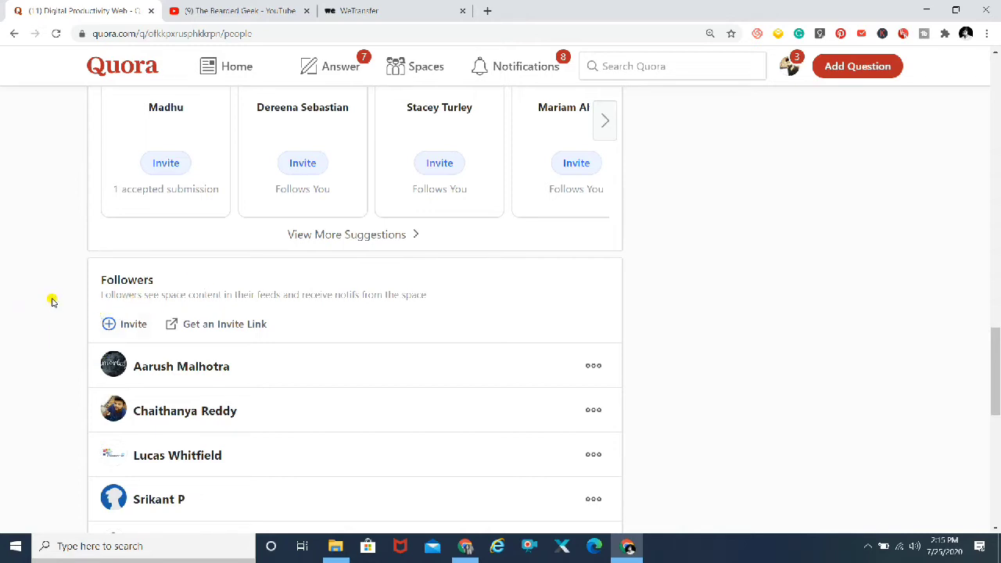
scroll(52, 297, down, 5)
scroll(52, 301, up, 2)
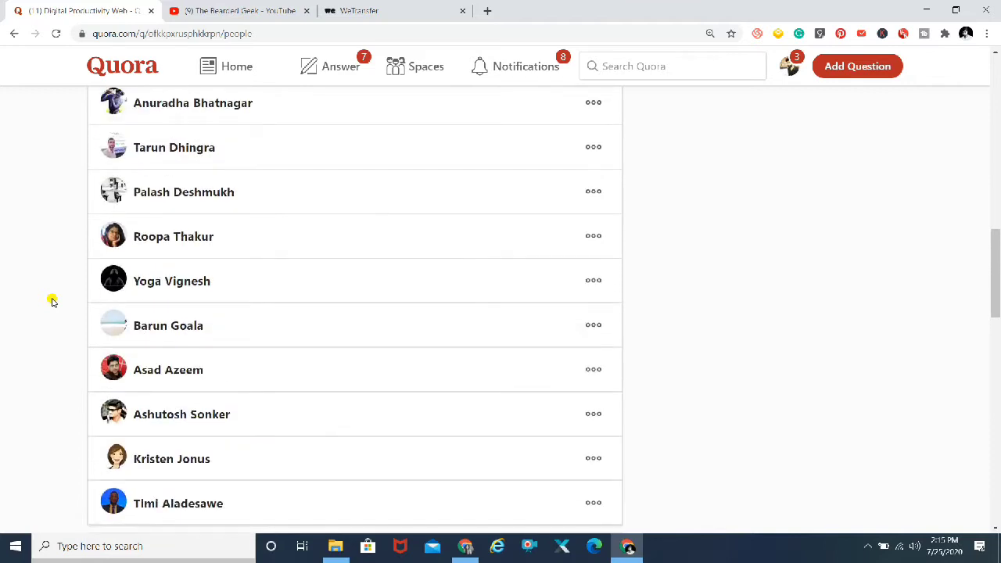
Step: Open the invitation list for moderators of the Digital Productivity Web space, look it over and close it without inviting anyone
scroll(52, 301, up, 7)
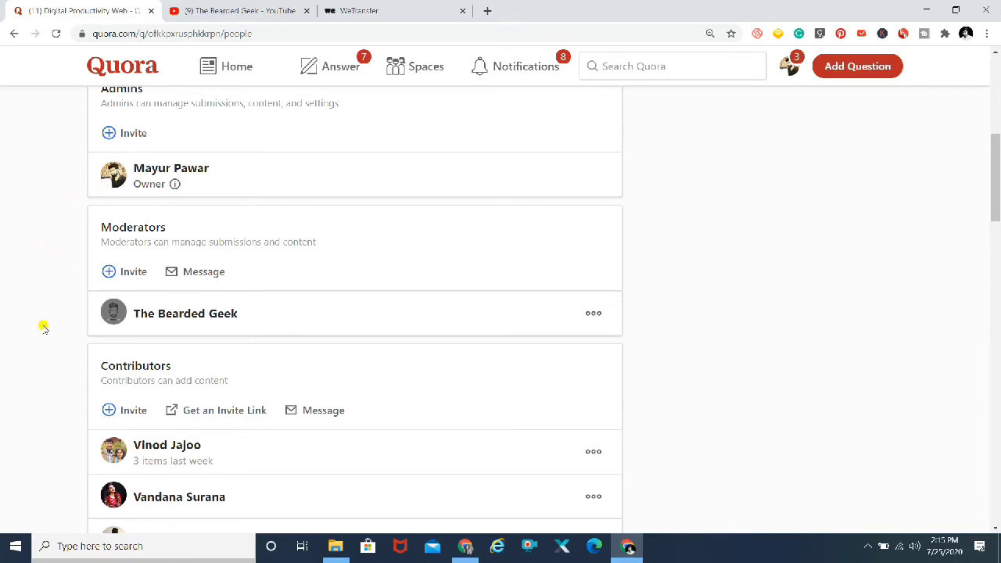
scroll(43, 327, down, 5)
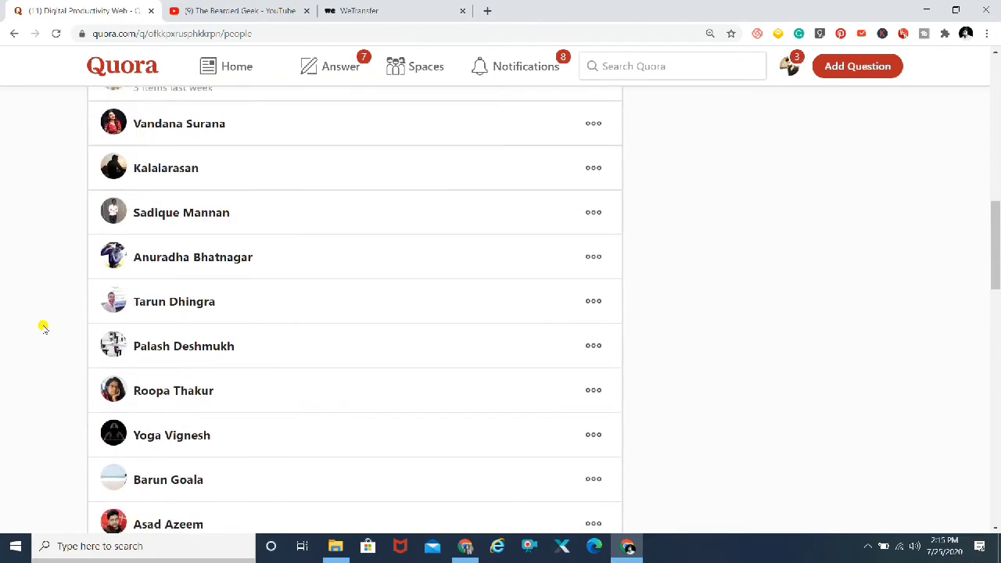
scroll(43, 327, up, 5)
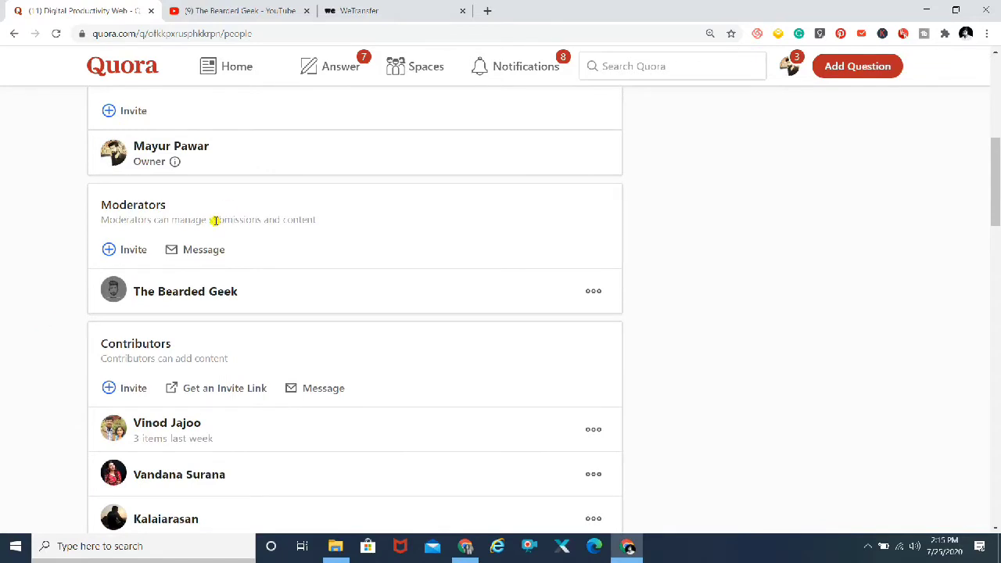
click(123, 252)
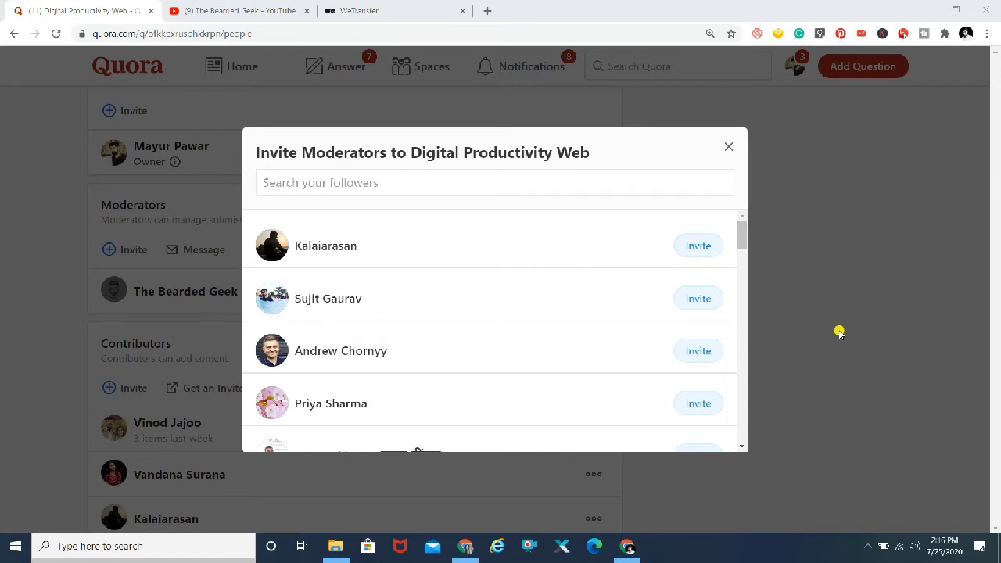
click(868, 545)
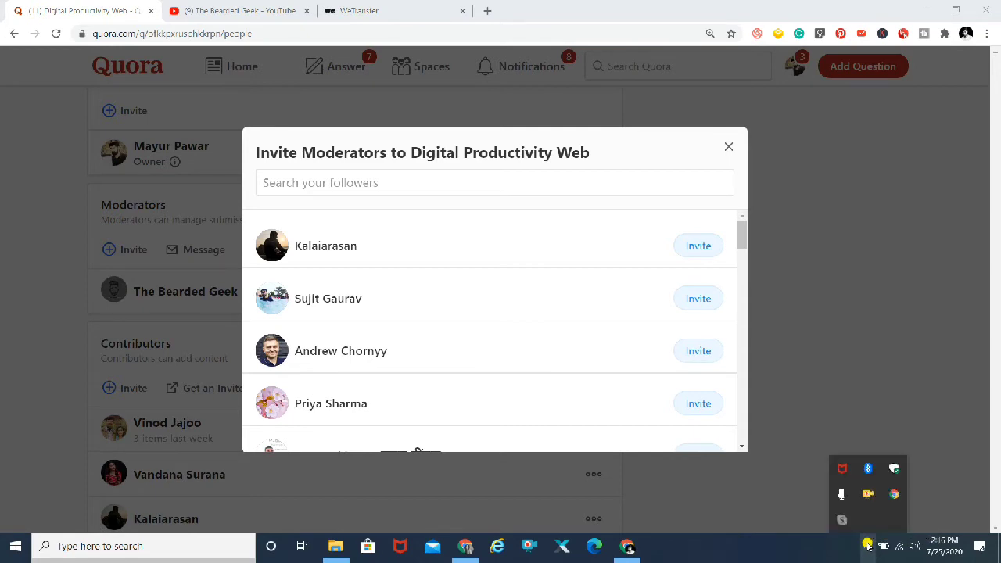
click(836, 314)
click(835, 314)
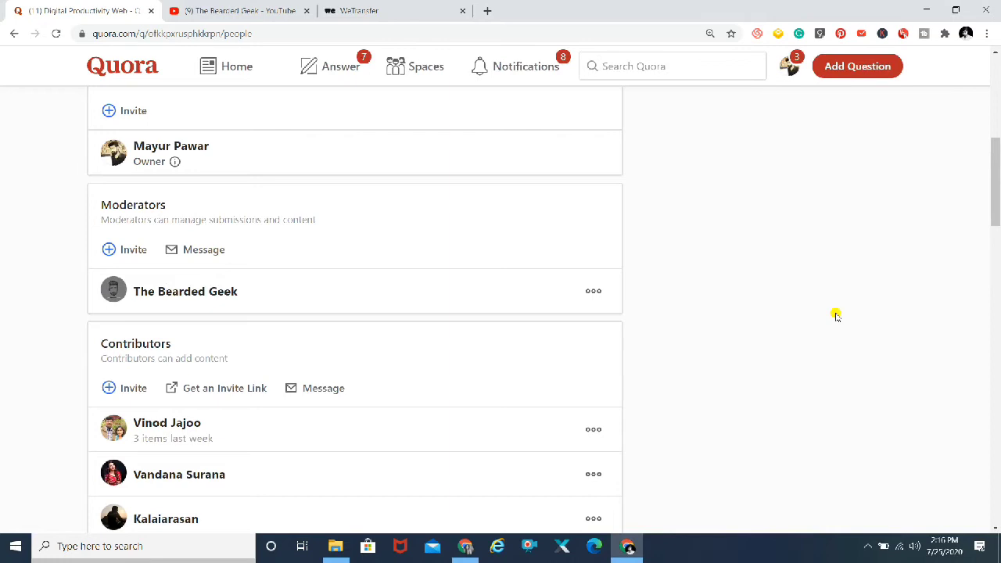
Step: Show the shareable invite link for contributors to the space and close its dialog
scroll(700, 338, down, 2)
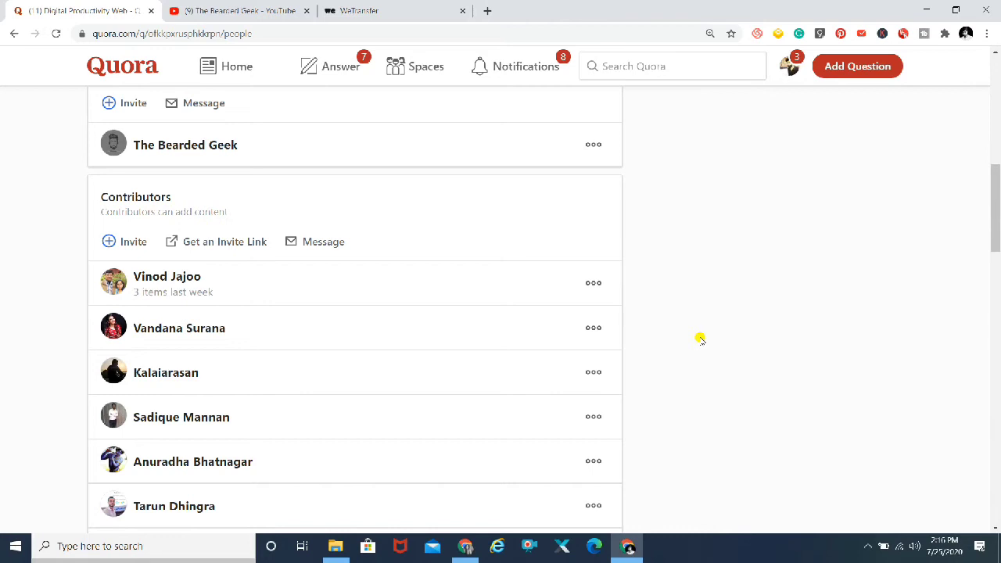
scroll(700, 339, down, 2)
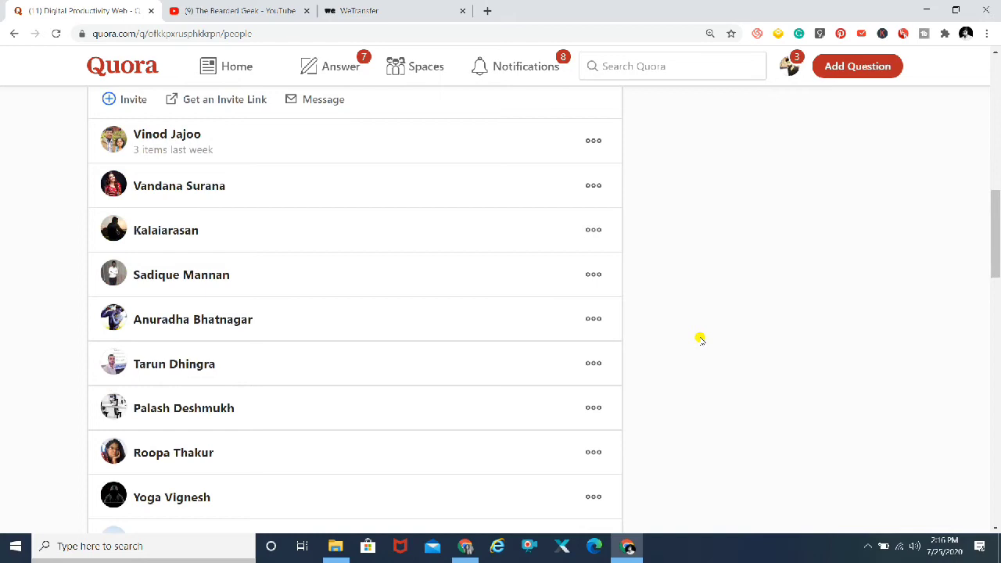
scroll(700, 339, down, 2)
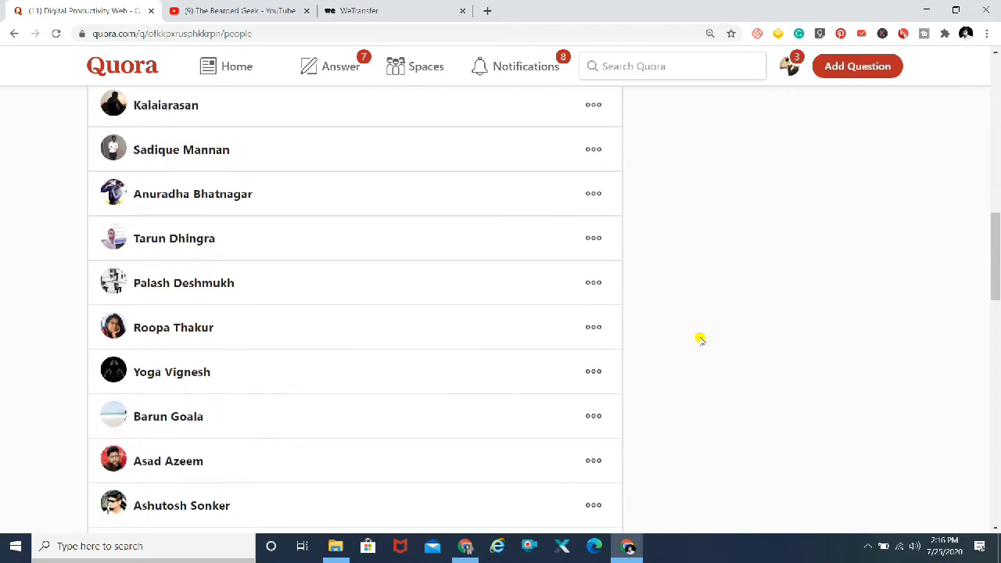
scroll(700, 339, up, 7)
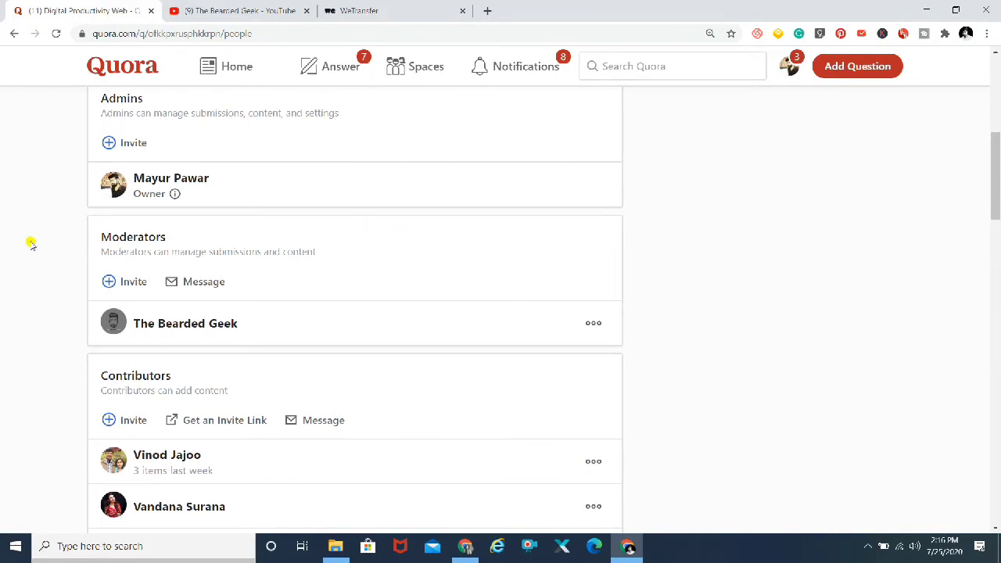
scroll(30, 244, down, 2)
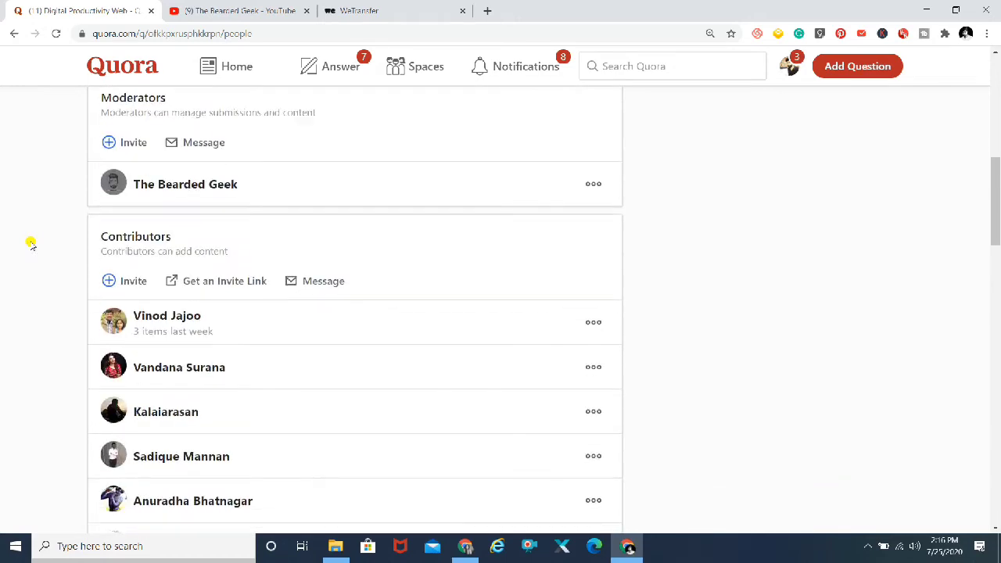
scroll(30, 243, down, 1)
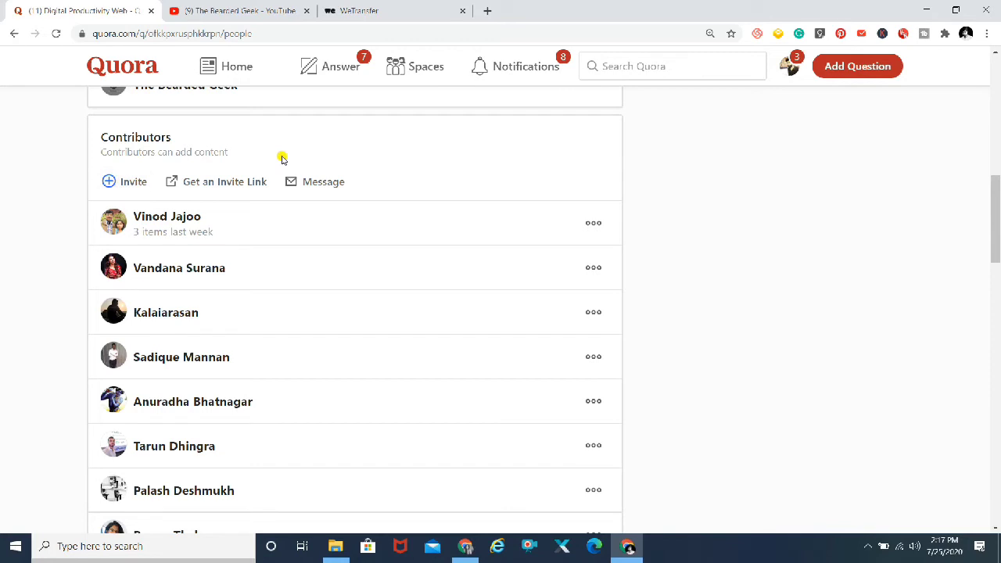
scroll(71, 193, up, 2)
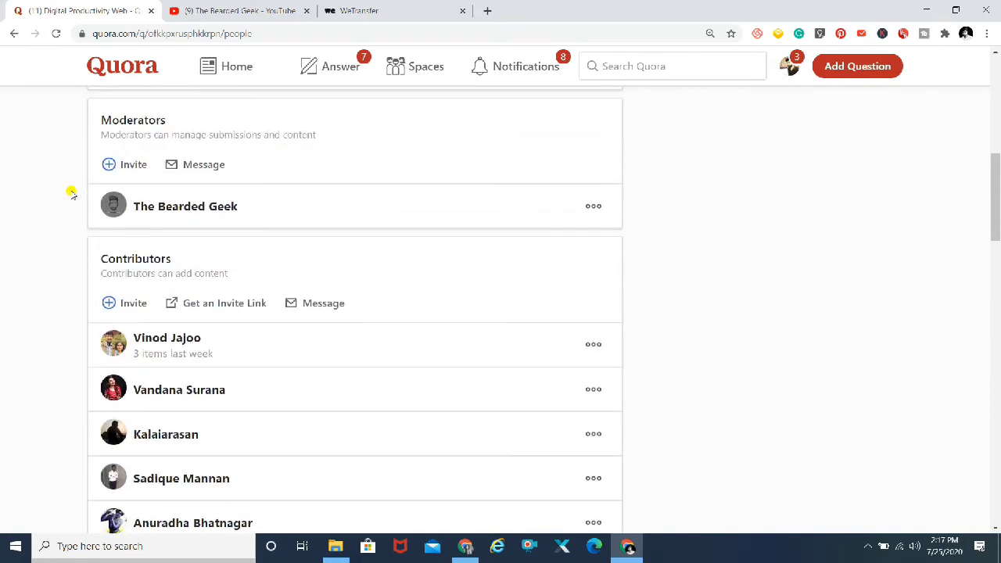
click(236, 304)
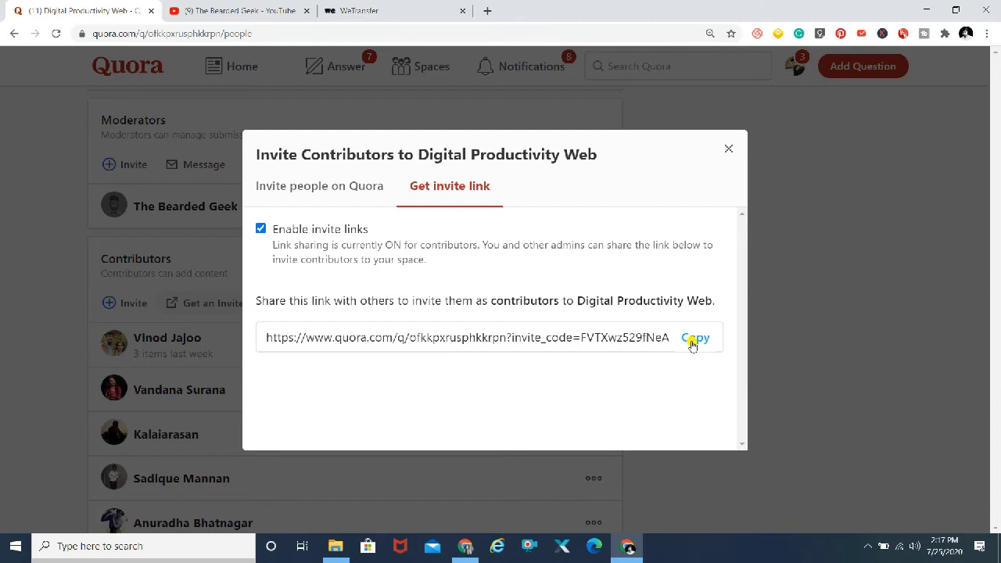
click(729, 148)
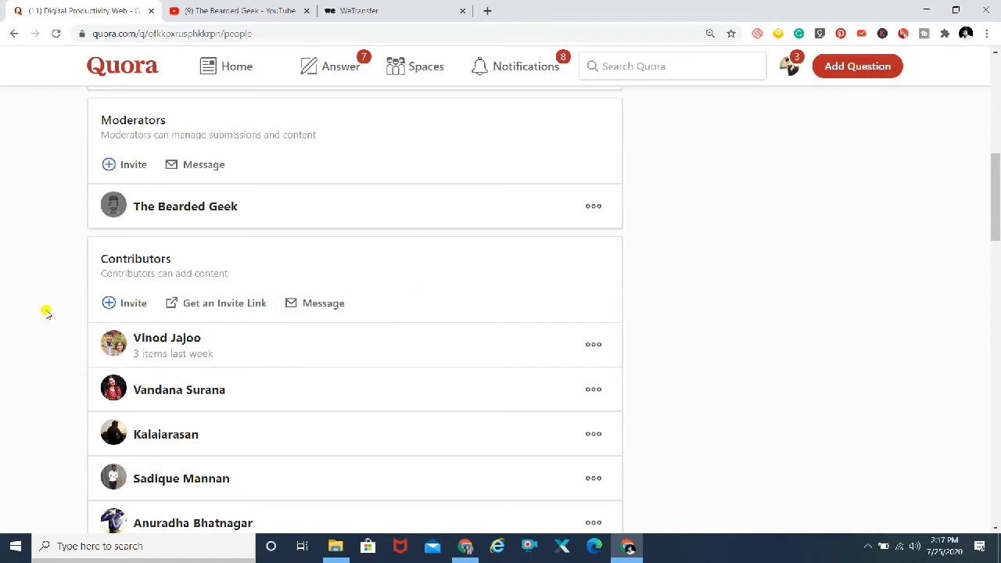
Step: Look through the Contributors, Suggested Contributors and Followers sections, returning to the Moderators section of the People page
scroll(47, 312, down, 4)
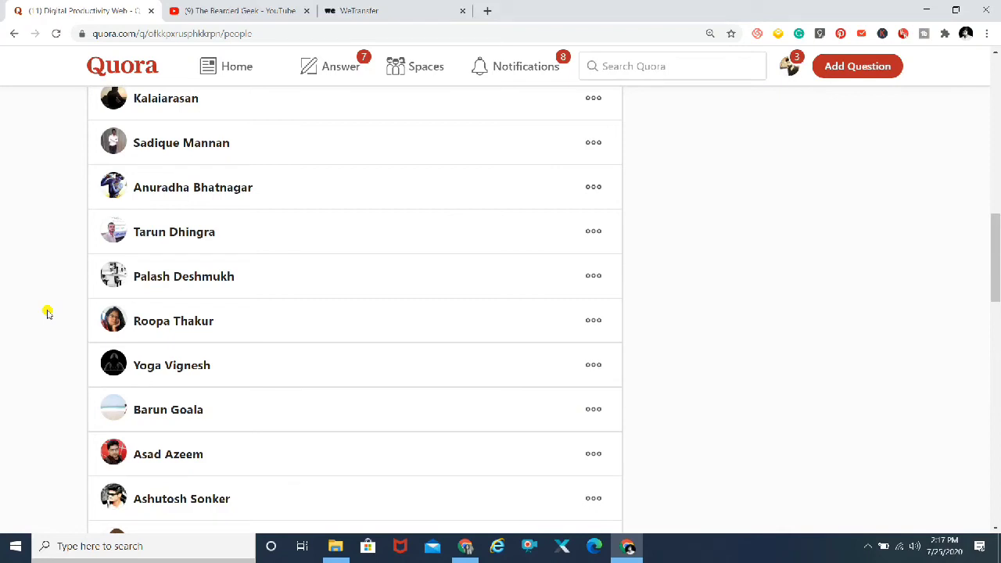
scroll(47, 313, down, 2)
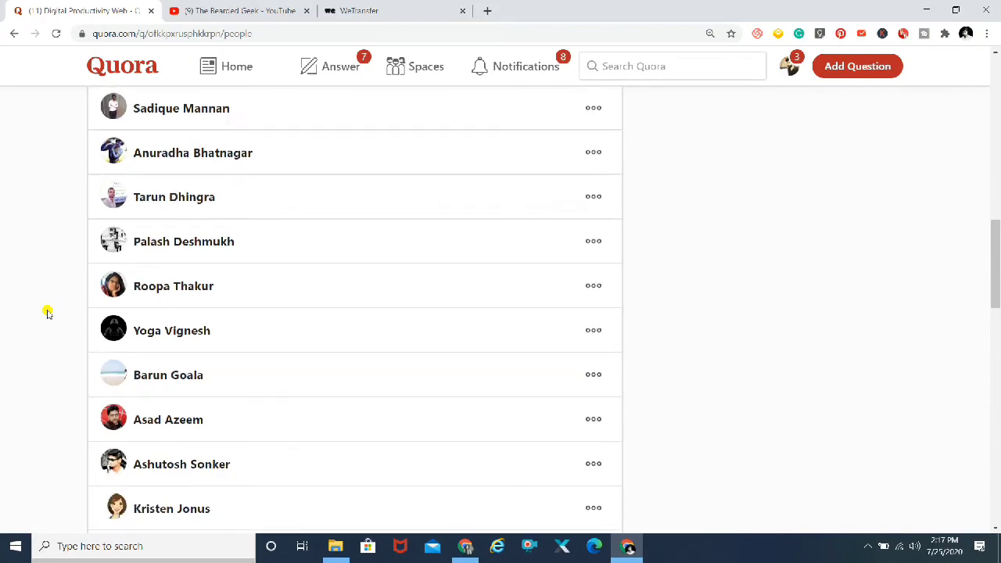
scroll(46, 313, down, 4)
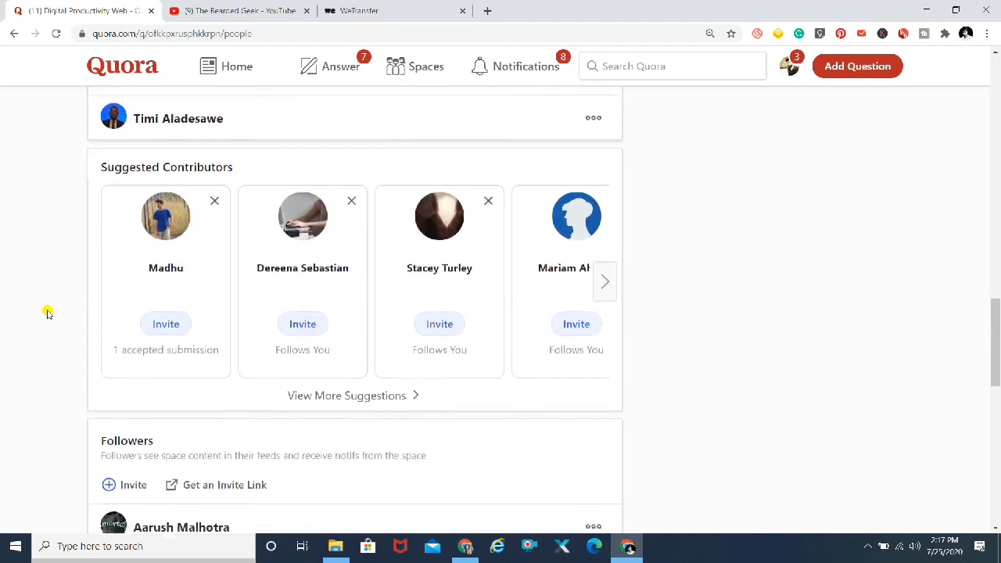
scroll(47, 313, down, 1)
scroll(47, 313, down, 3)
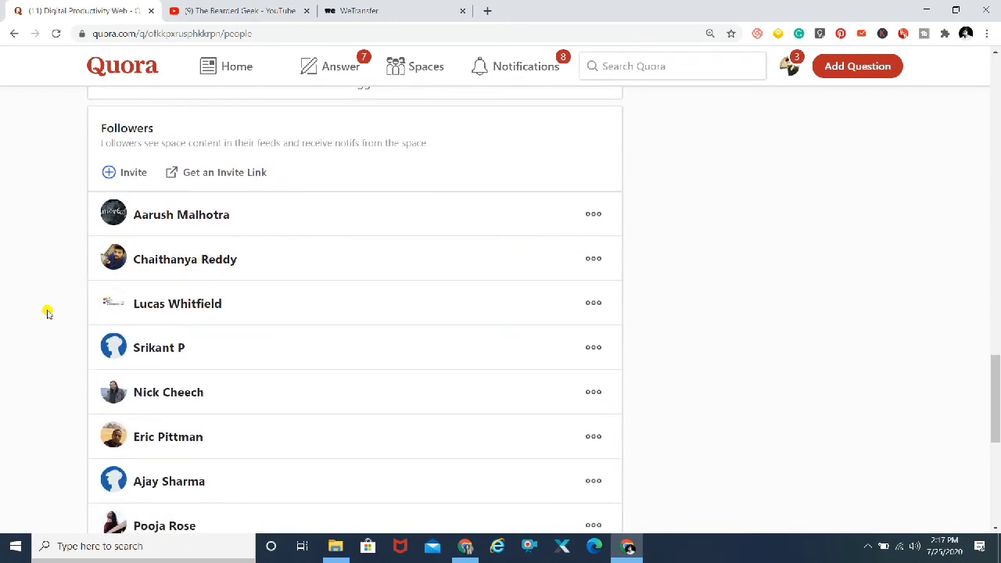
scroll(47, 313, up, 5)
scroll(47, 313, up, 9)
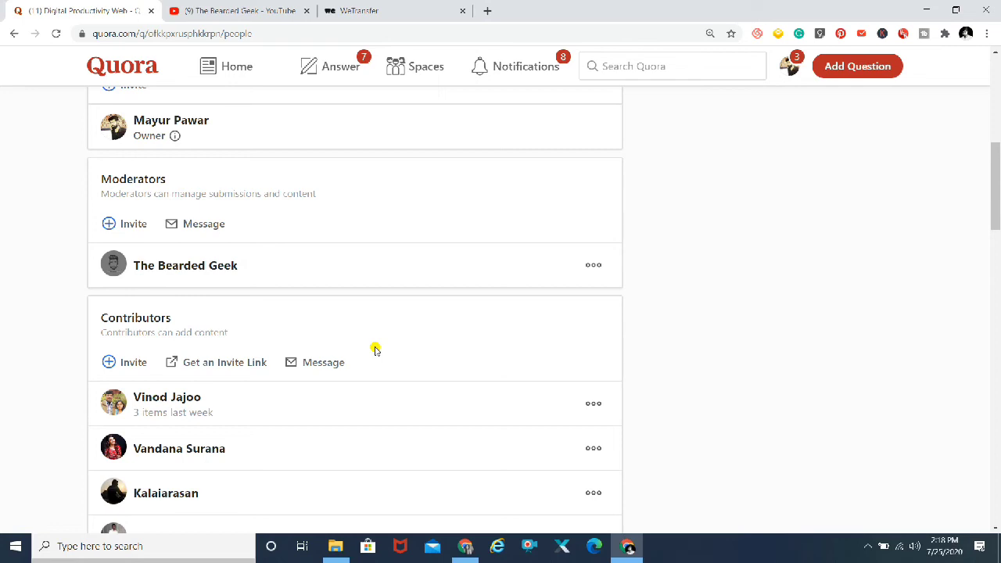
click(866, 545)
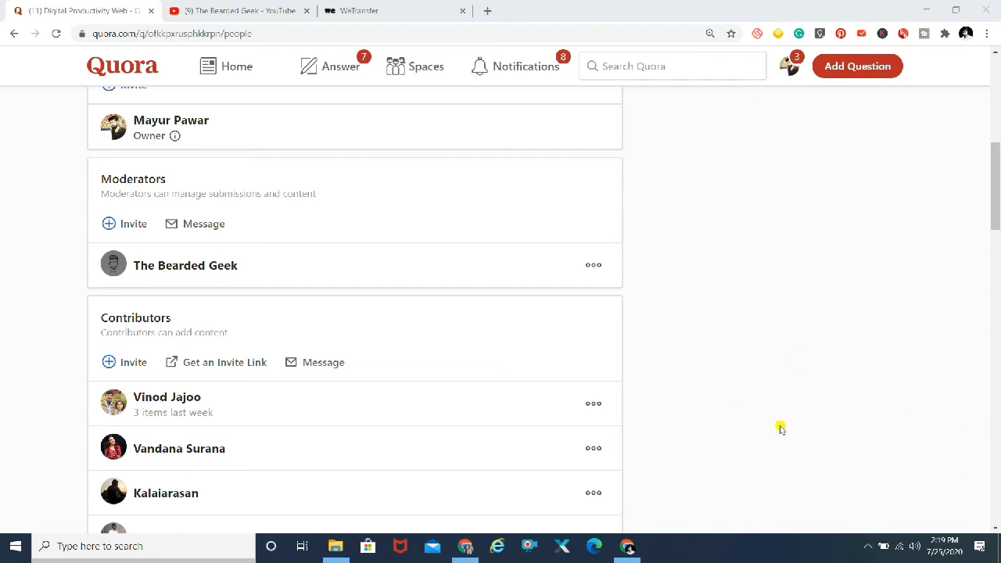
click(869, 544)
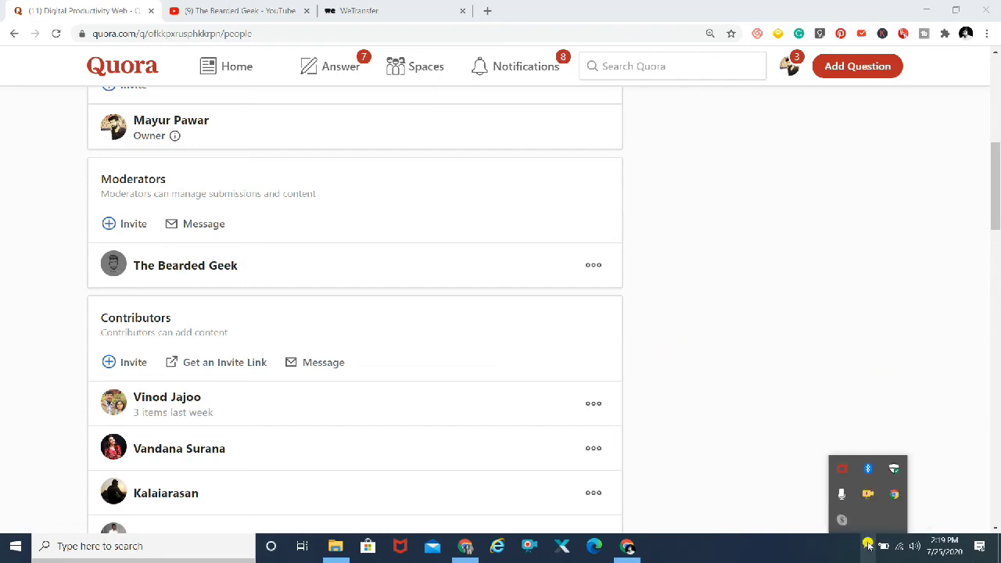
click(868, 545)
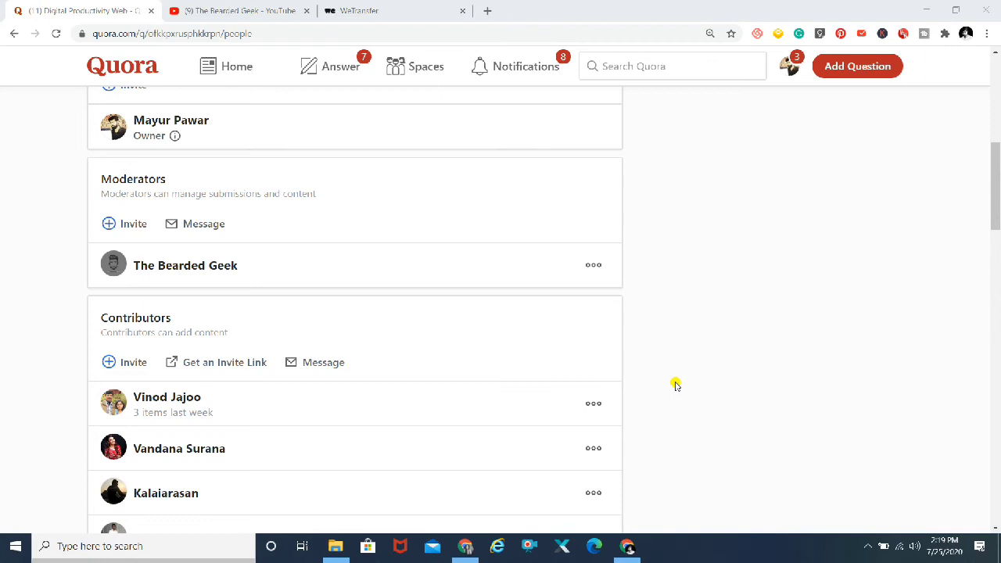
Step: Review the Admins and Moderators roles, and compare the Followers section with the Contributors list
scroll(676, 385, up, 3)
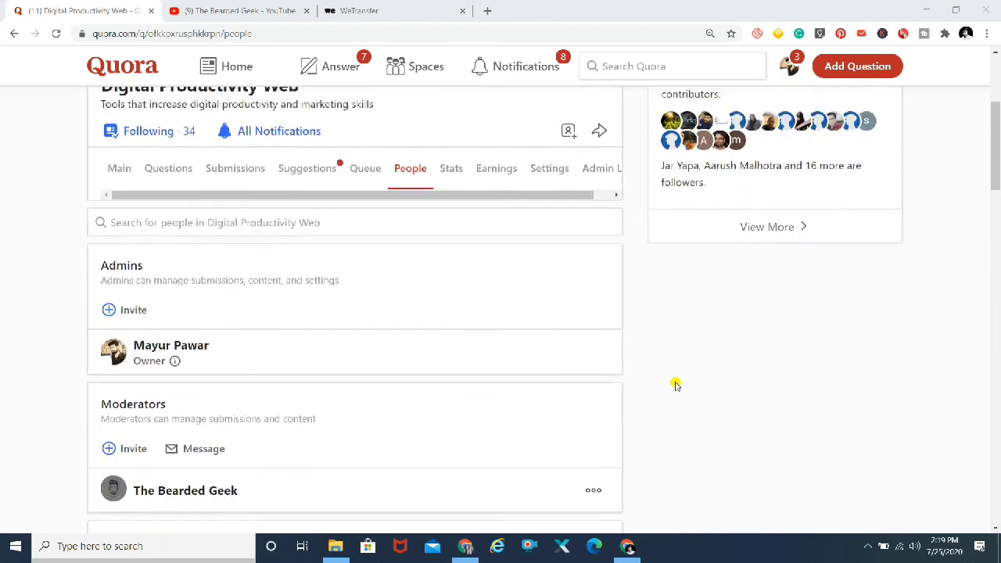
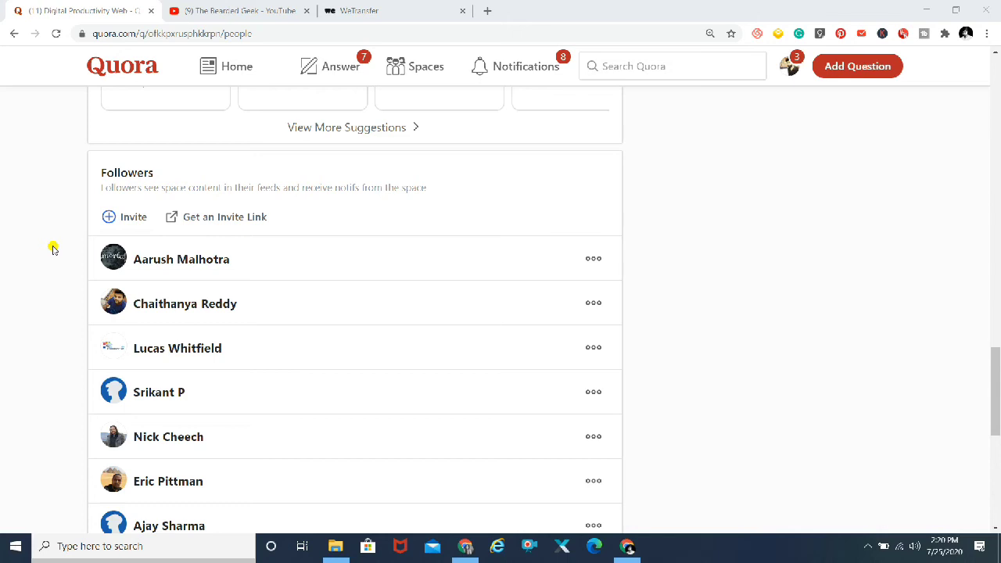
scroll(53, 248, up, 5)
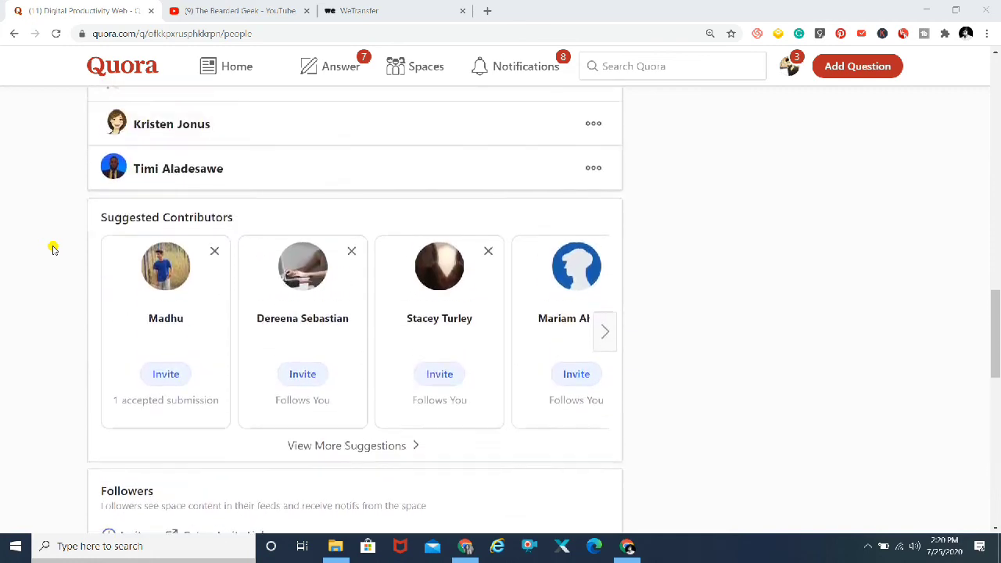
scroll(53, 248, up, 2)
scroll(53, 248, up, 2)
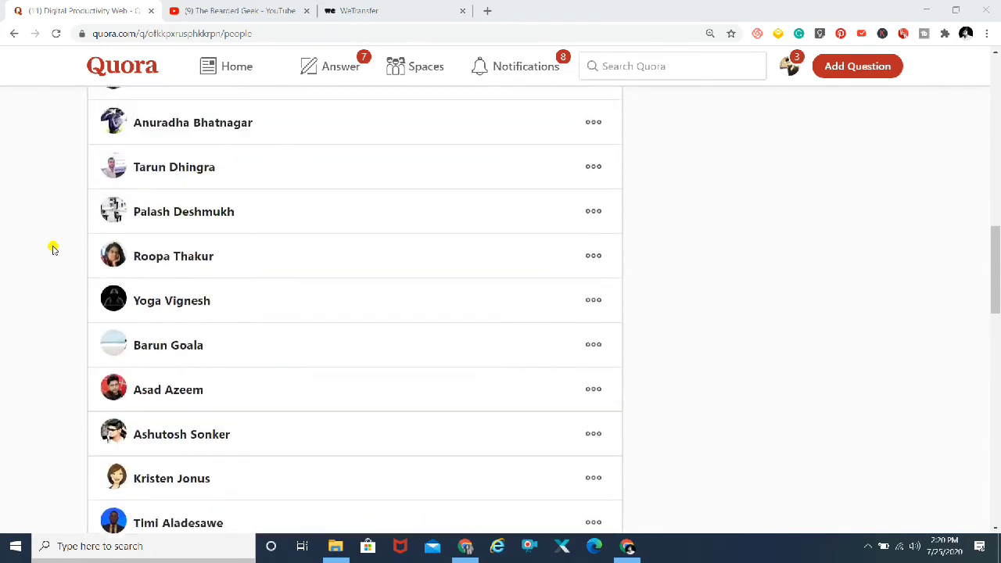
scroll(53, 248, up, 1)
scroll(54, 248, up, 1)
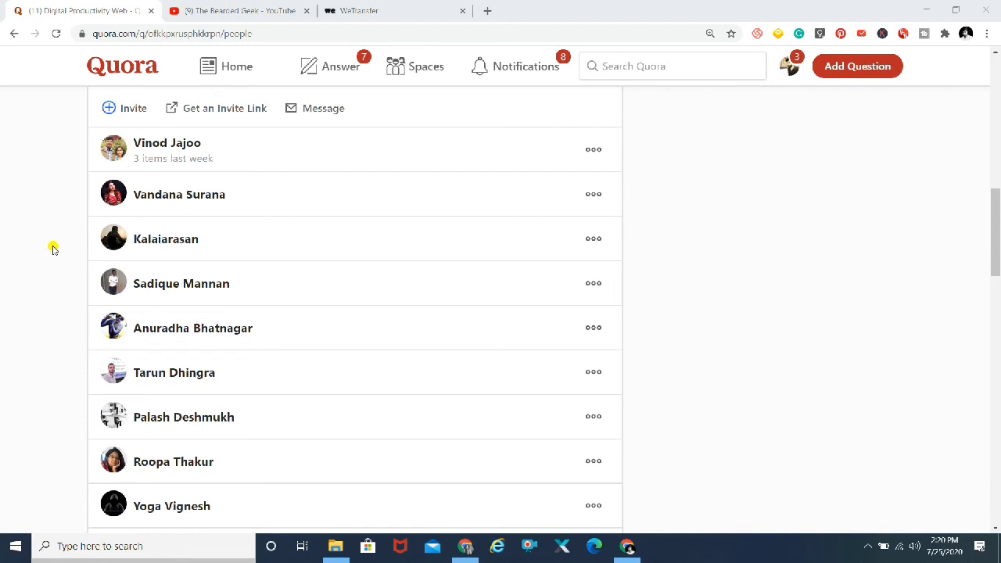
Step: Examine the Followers section with its role description and list of people, returning to Suggested Contributors
scroll(54, 248, down, 6)
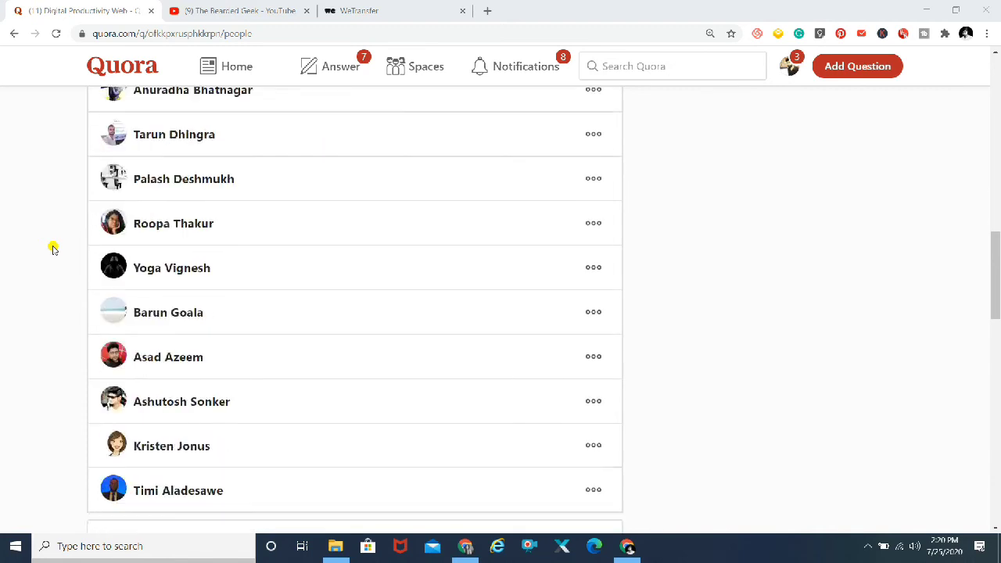
scroll(54, 247, down, 2)
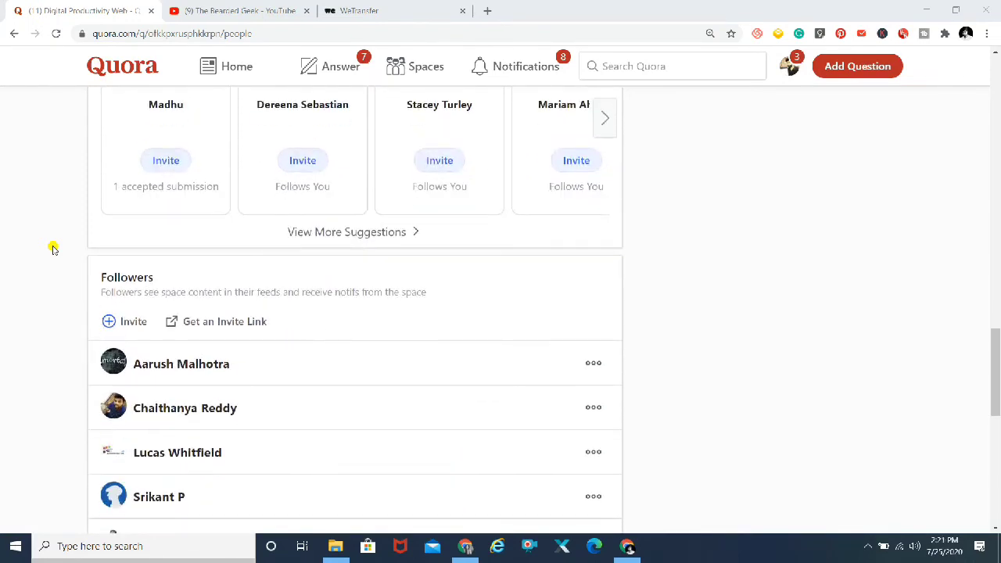
scroll(53, 248, down, 2)
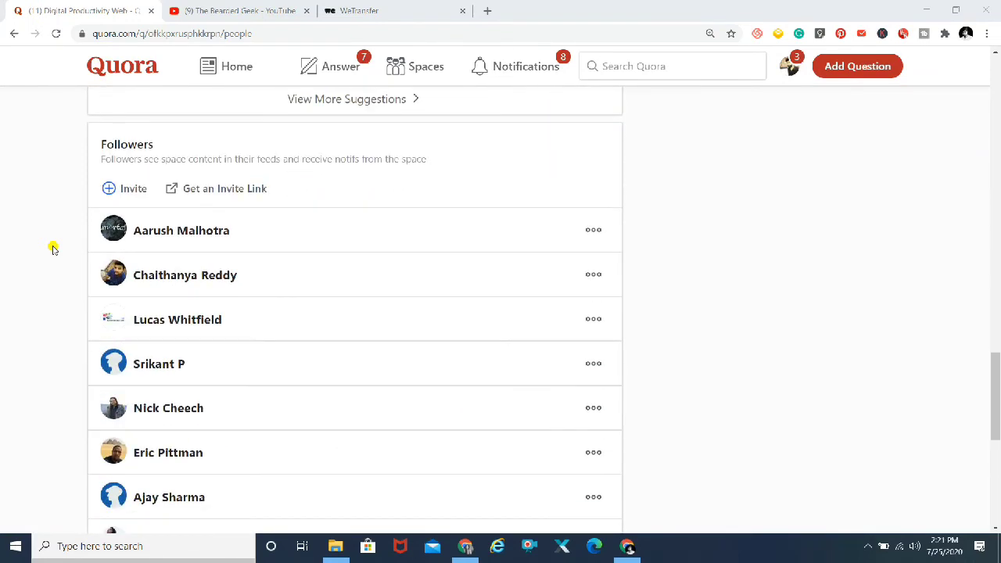
scroll(54, 248, down, 5)
scroll(54, 248, down, 1)
scroll(53, 248, up, 5)
scroll(53, 248, up, 5)
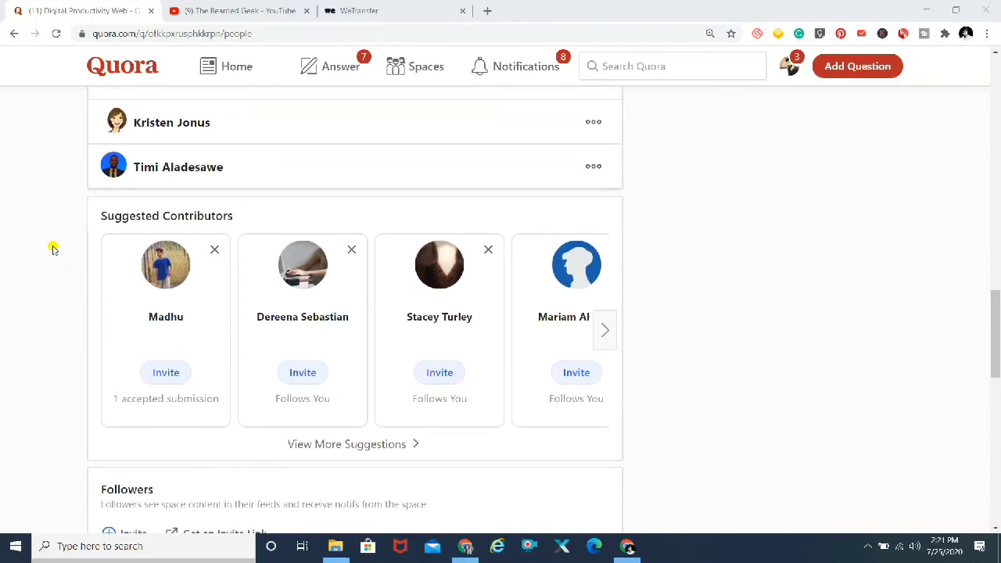
Step: Go back over the contributors, moderators and admins up to the space's header, and return to the end of the Contributors list
scroll(53, 248, up, 4)
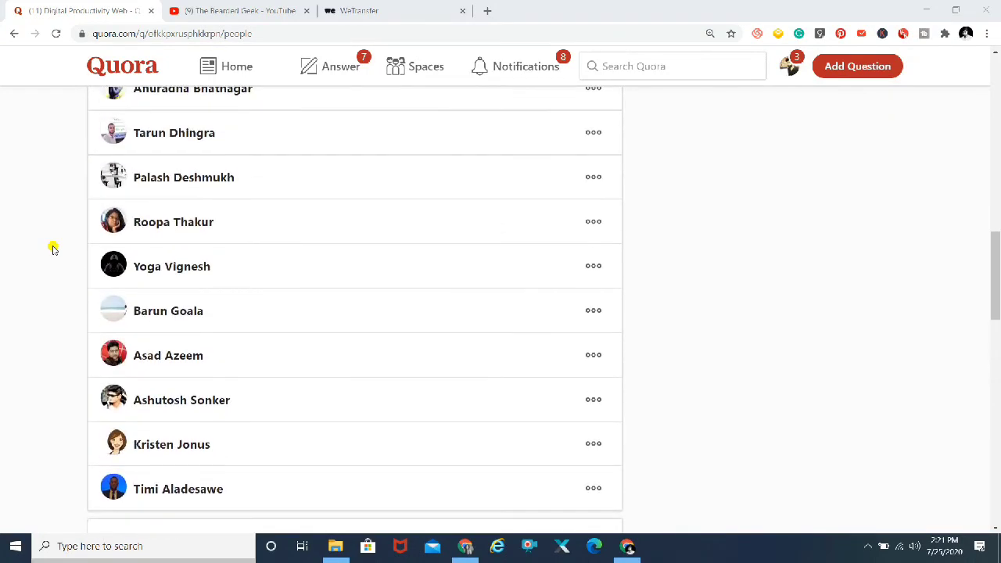
scroll(53, 248, up, 2)
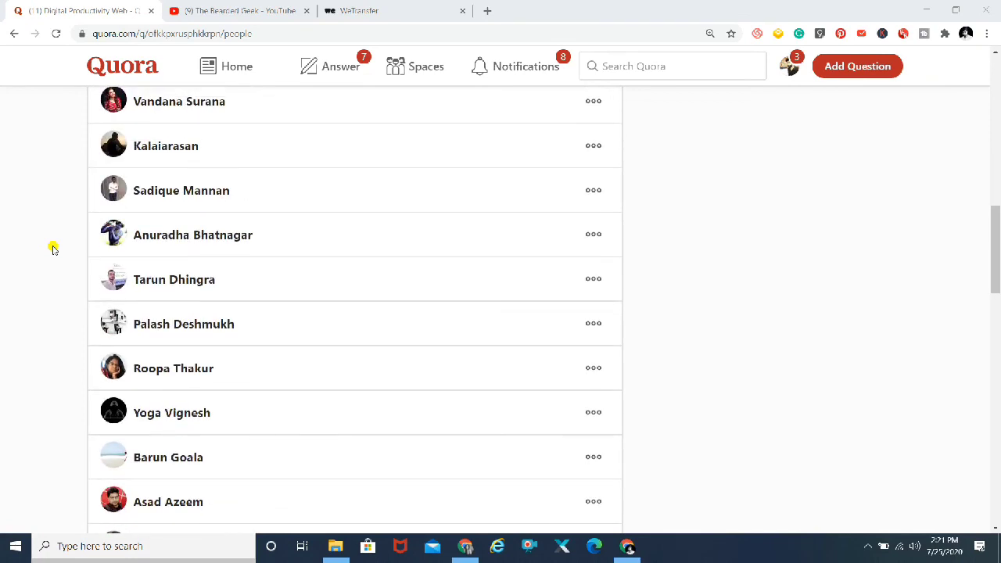
scroll(54, 248, up, 1)
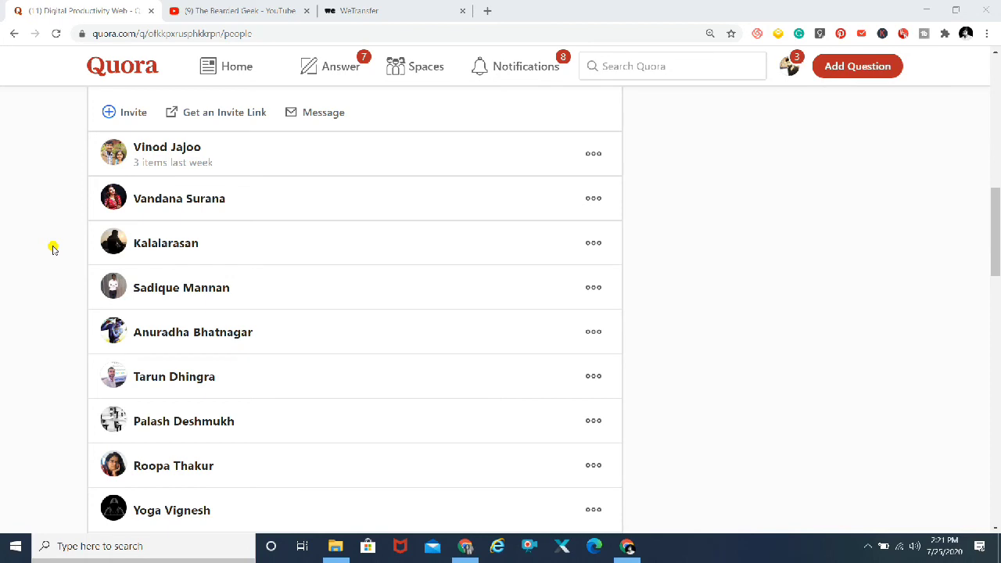
scroll(53, 248, up, 3)
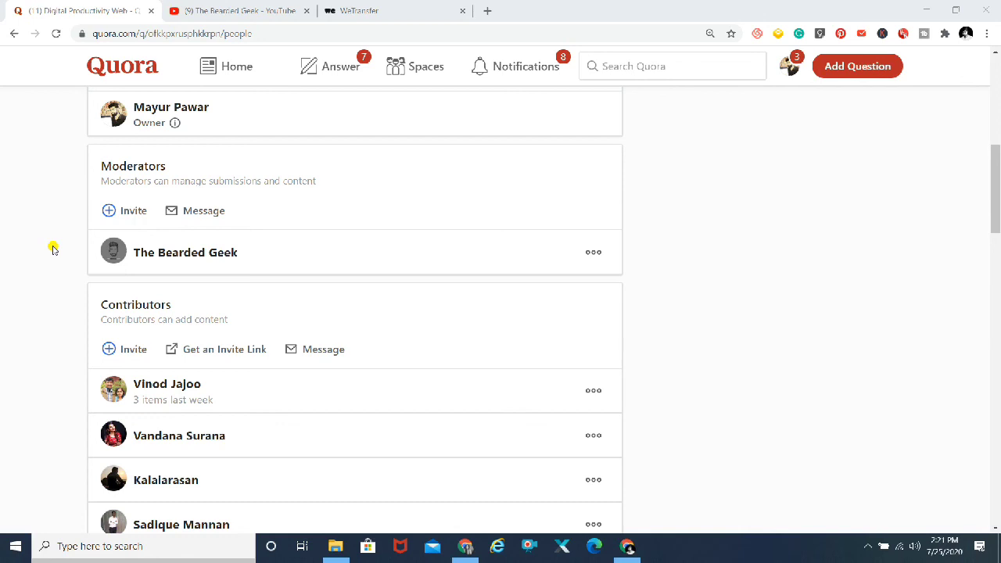
scroll(52, 248, up, 5)
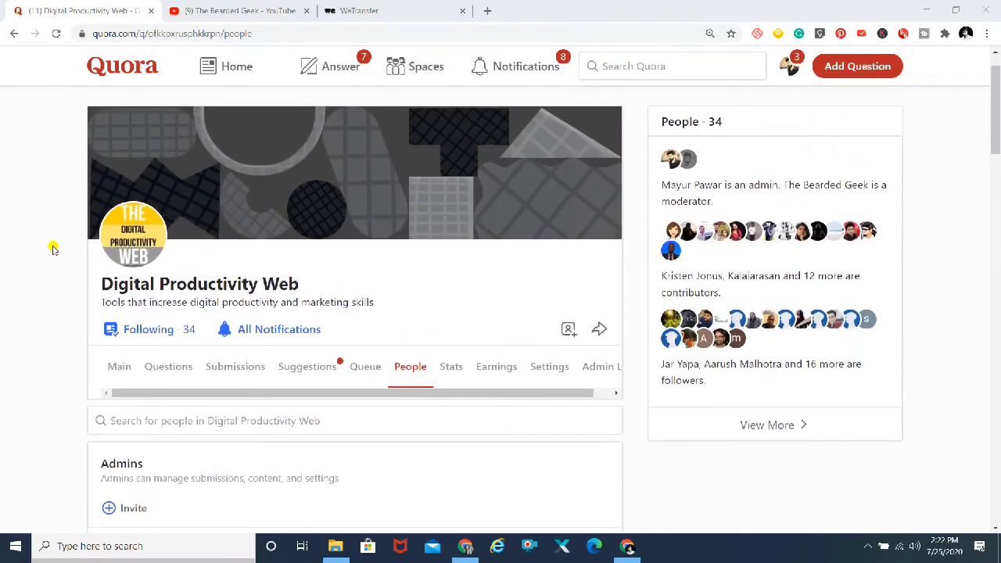
scroll(53, 248, down, 10)
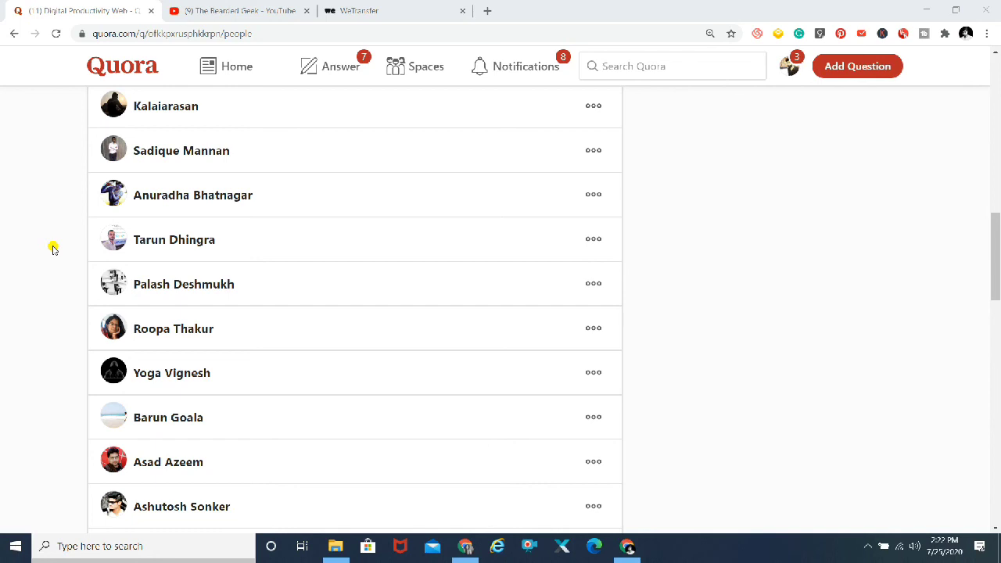
scroll(53, 249, down, 4)
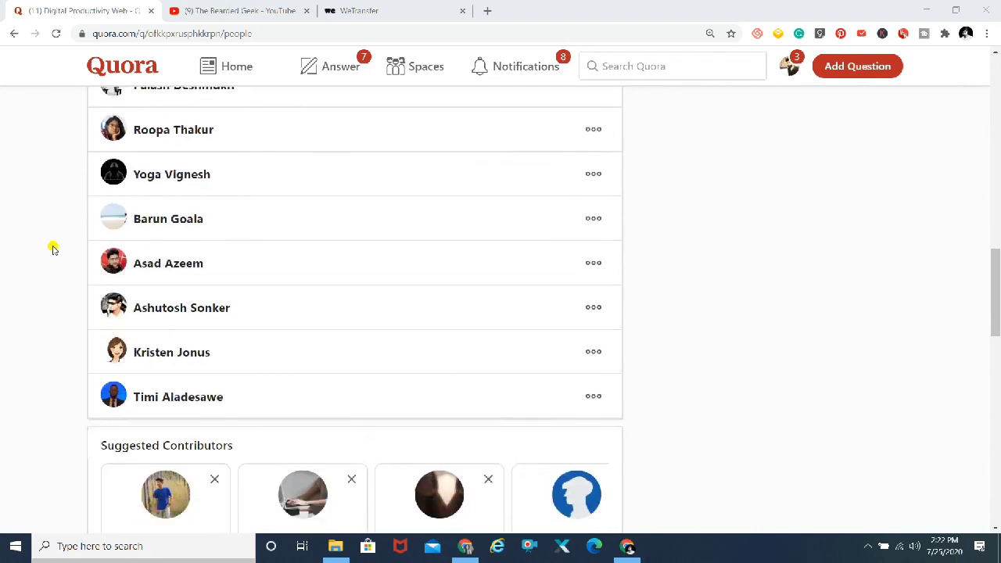